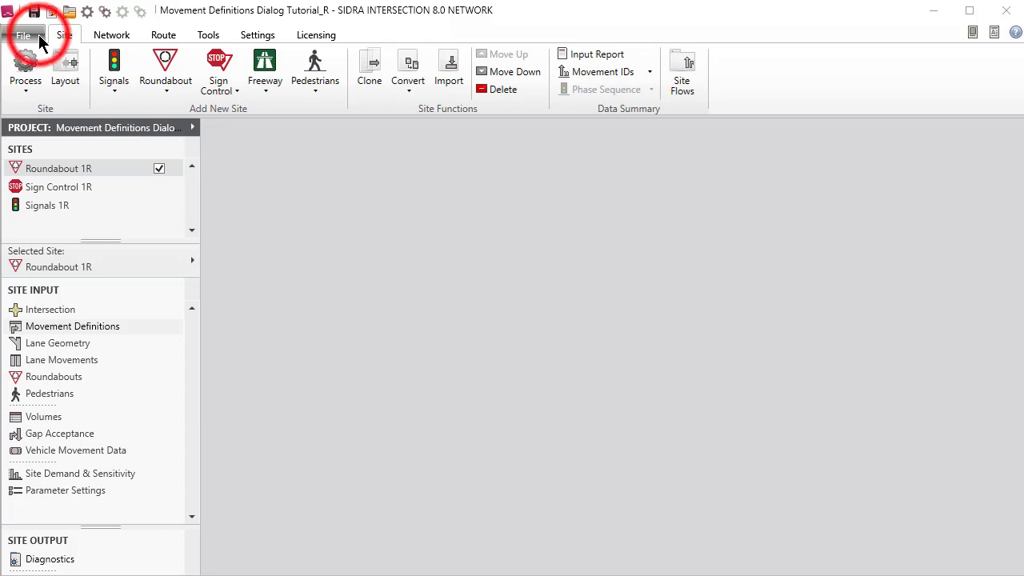
Save the project under the new name Site Input 2R.
left_click(98, 199)
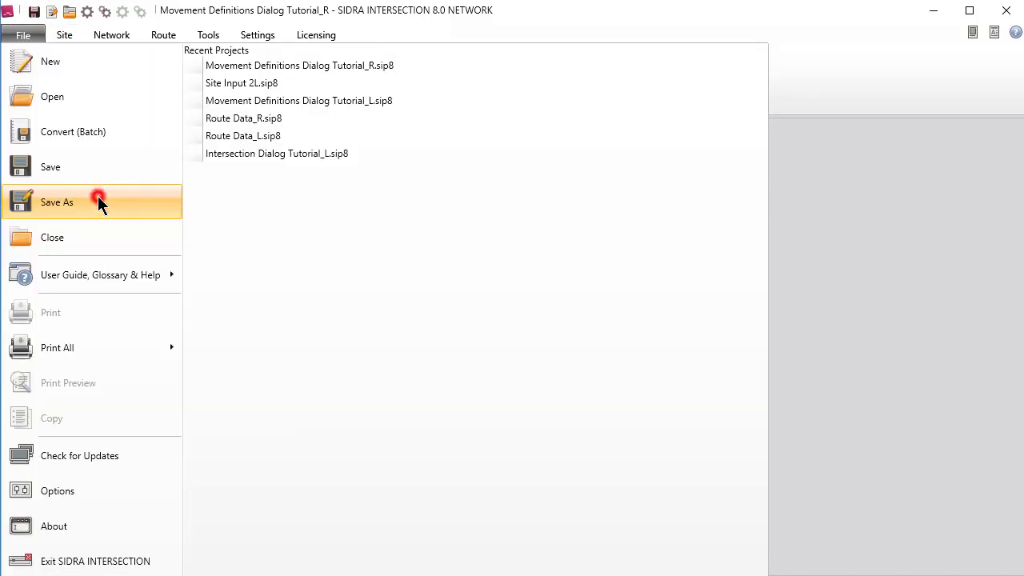
type("Site I")
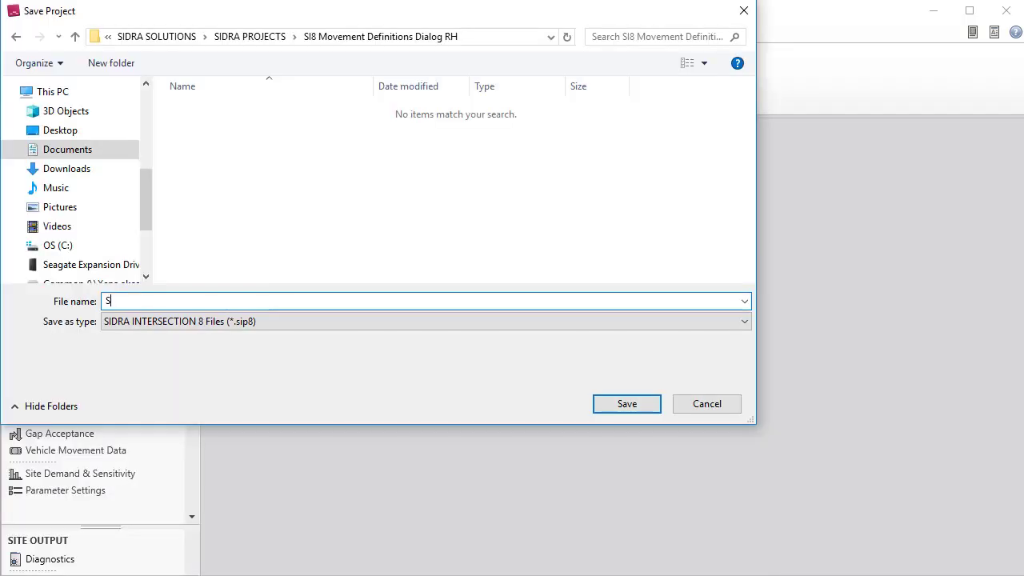
type("nput 2R")
left_click(645, 404)
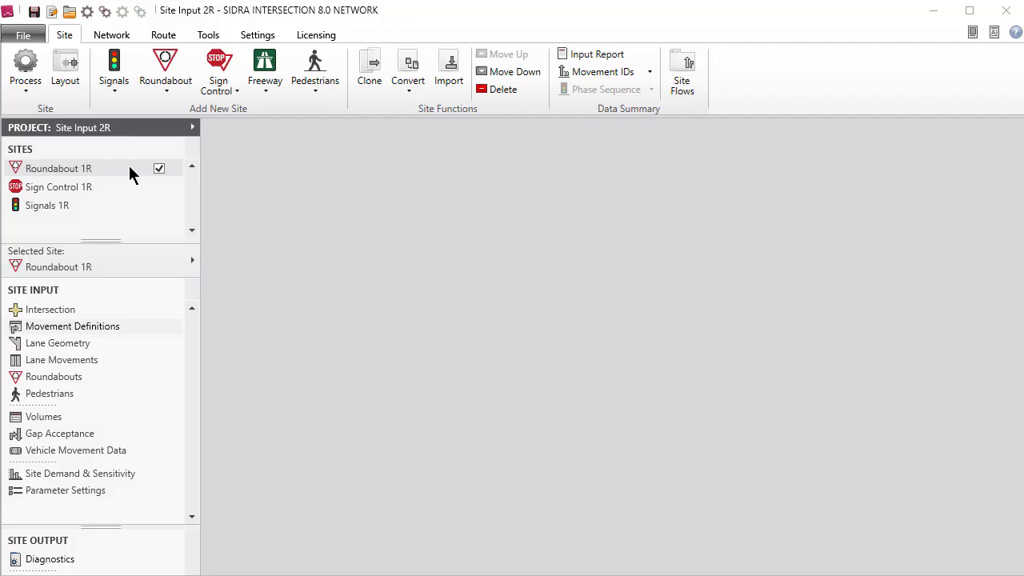
Rename the Roundabout 1R site to Roundabout 2R and save the project.
left_click(130, 168)
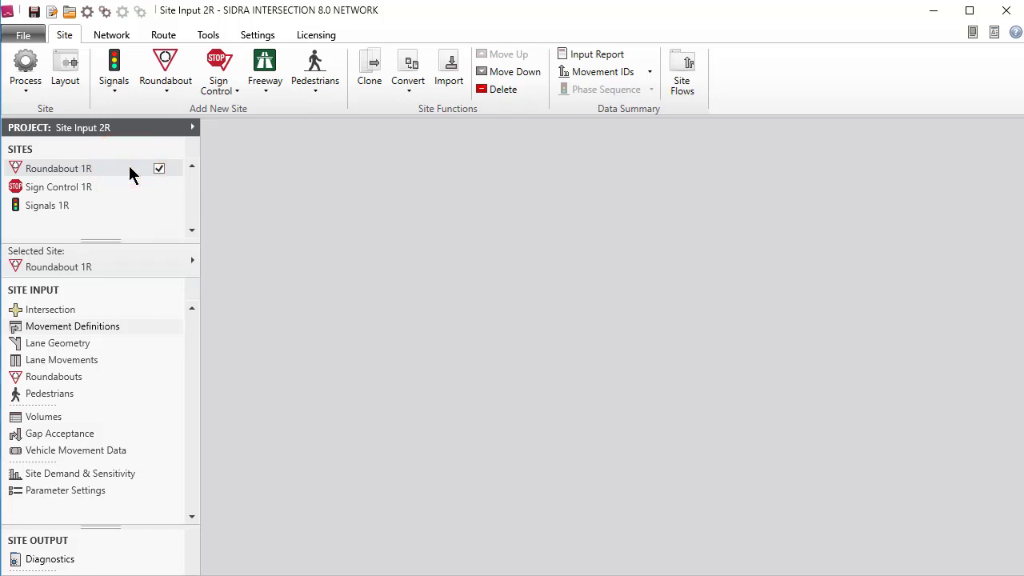
right_click(129, 169)
left_click(141, 272)
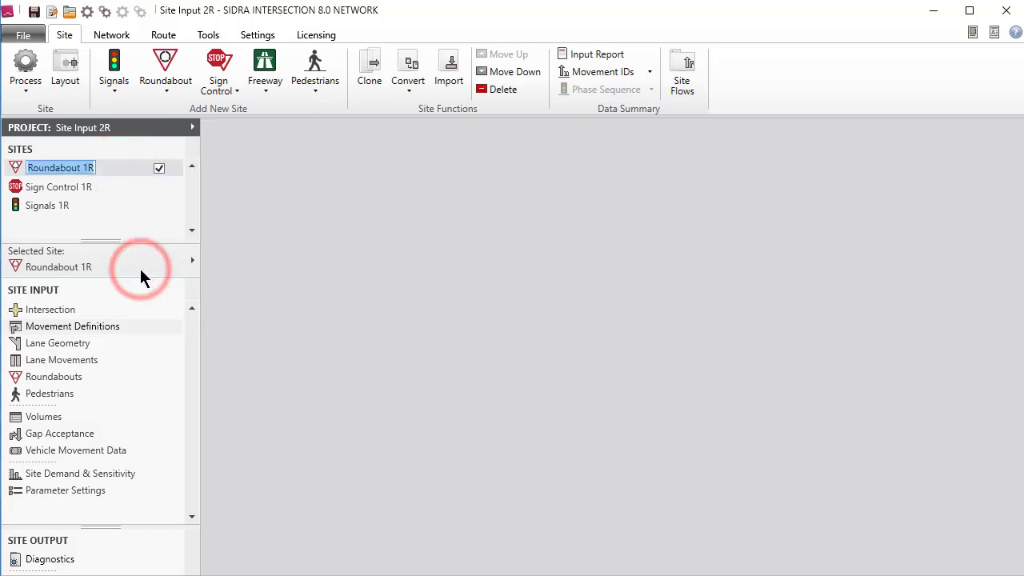
type("Roundabo")
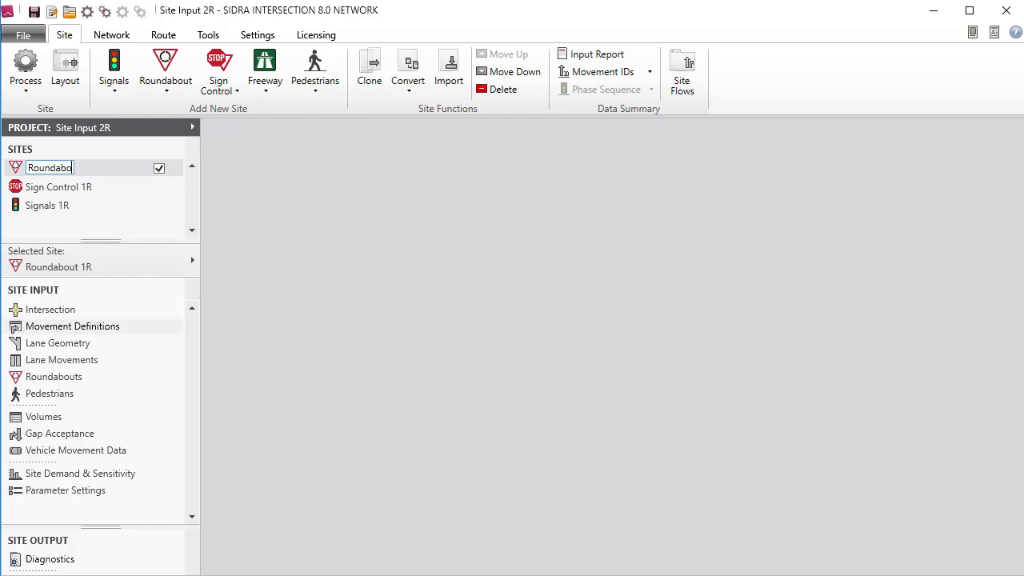
type("ut 2R")
key("Return")
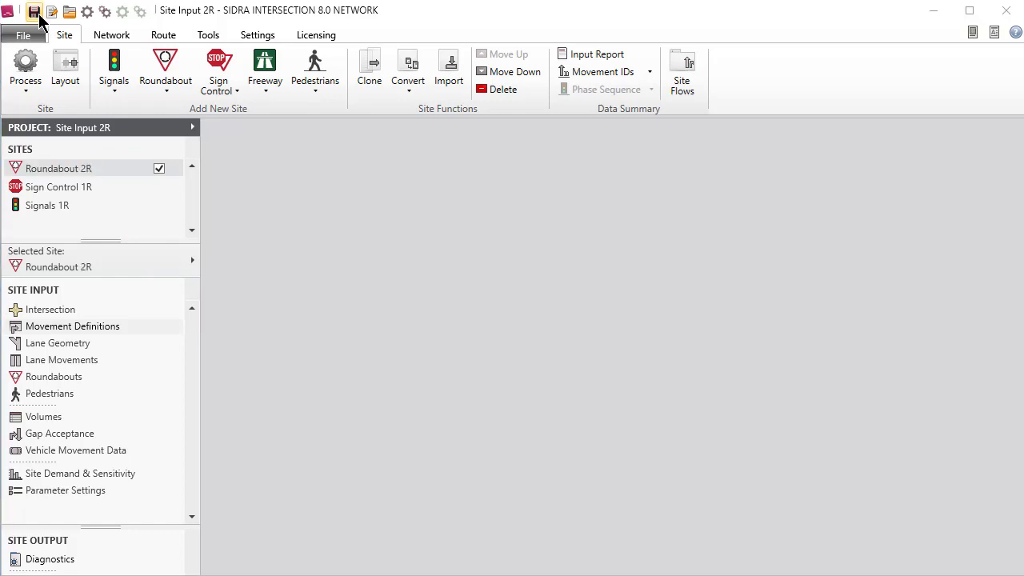
left_click(35, 13)
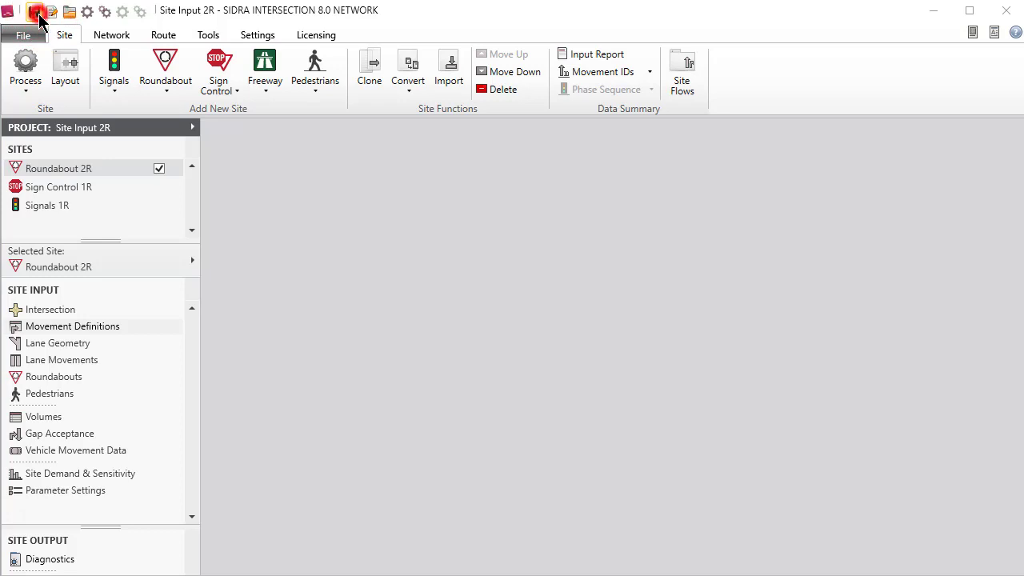
Show the site layout of Roundabout 2R and open its Movement Definitions.
left_click(76, 93)
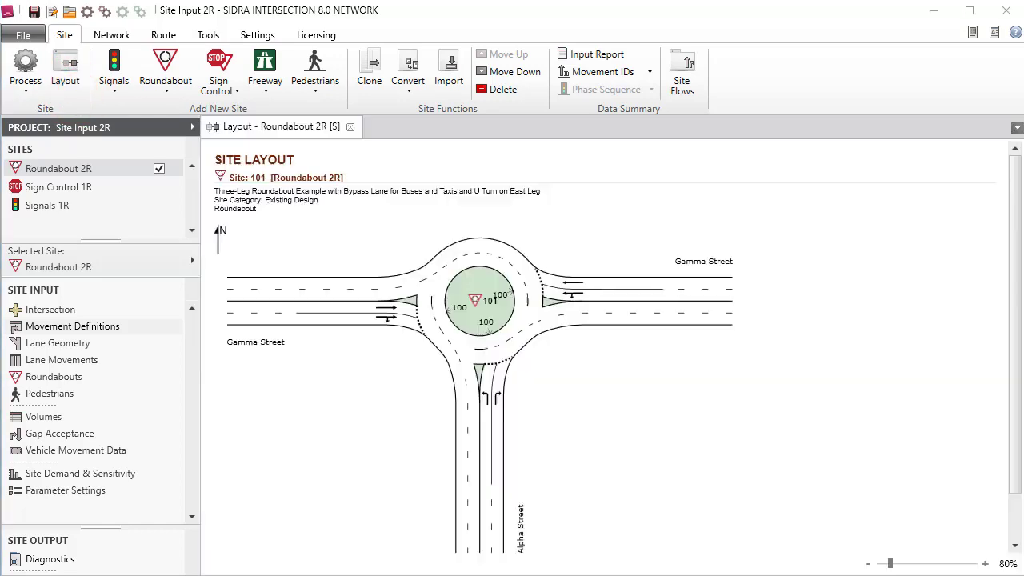
left_click(137, 327)
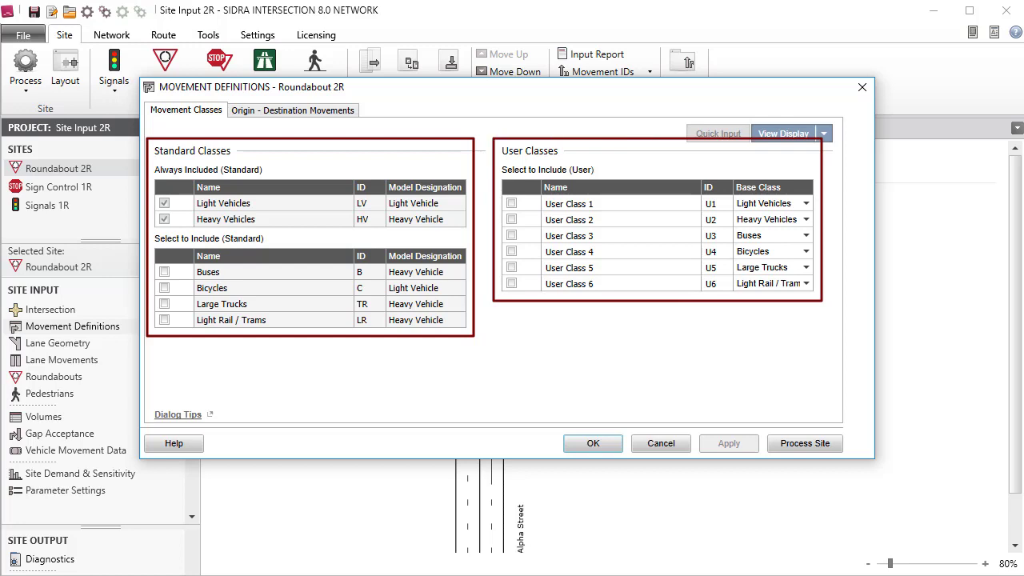
View the Movement IDs display beside the movement classes, check the available display options, and set it to No Display.
left_click(808, 137)
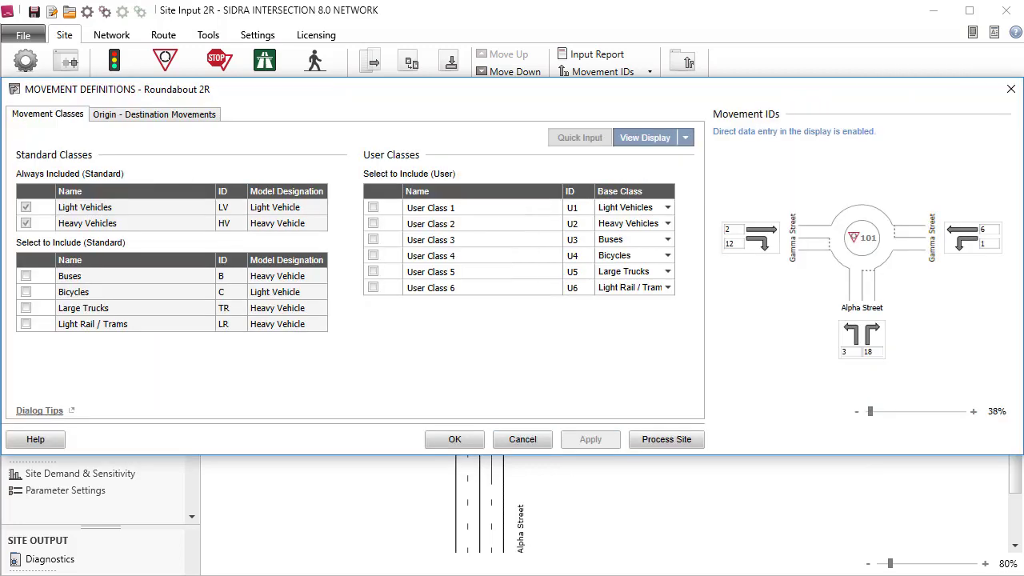
left_click(685, 138)
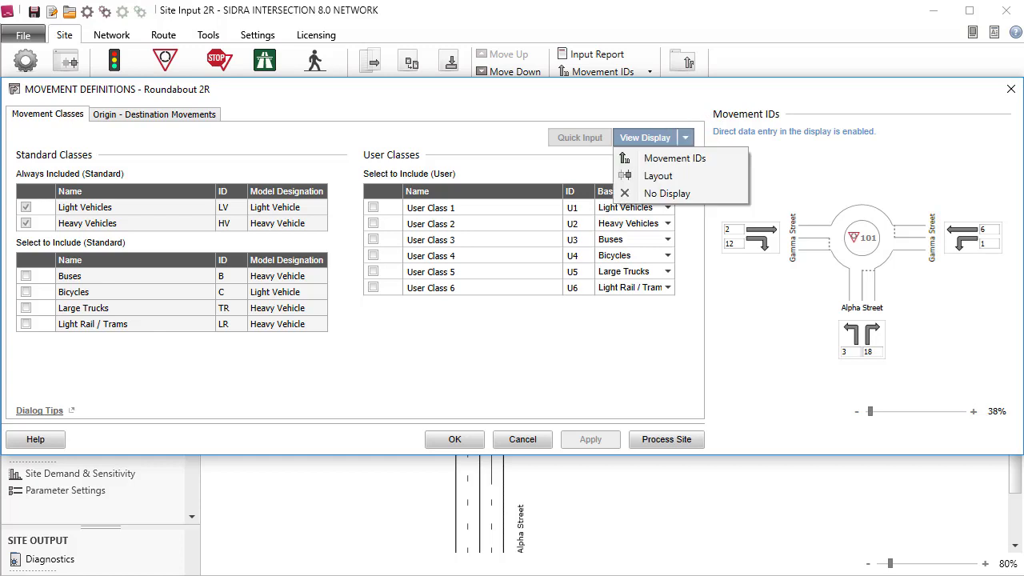
key("Escape")
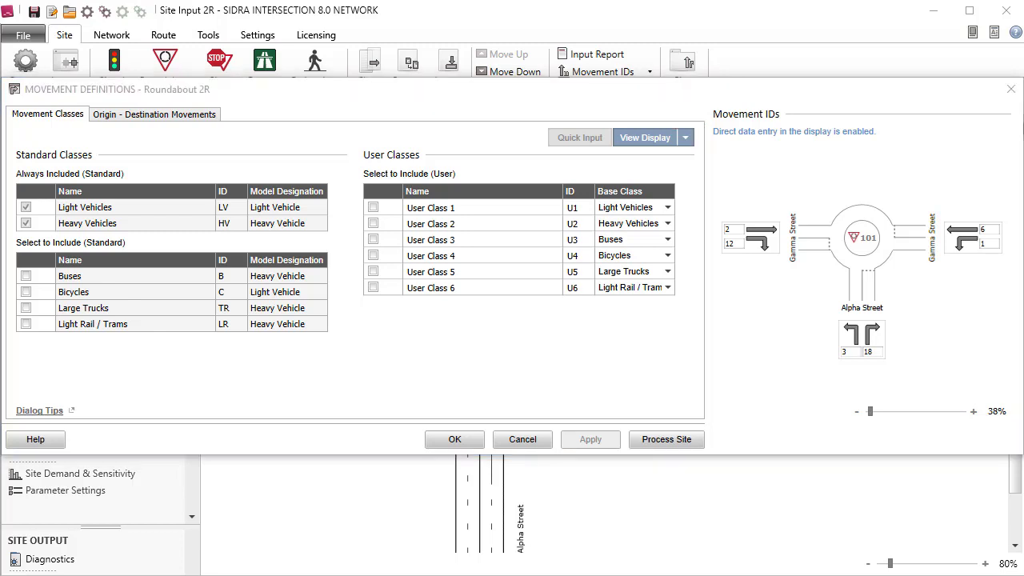
left_click(686, 139)
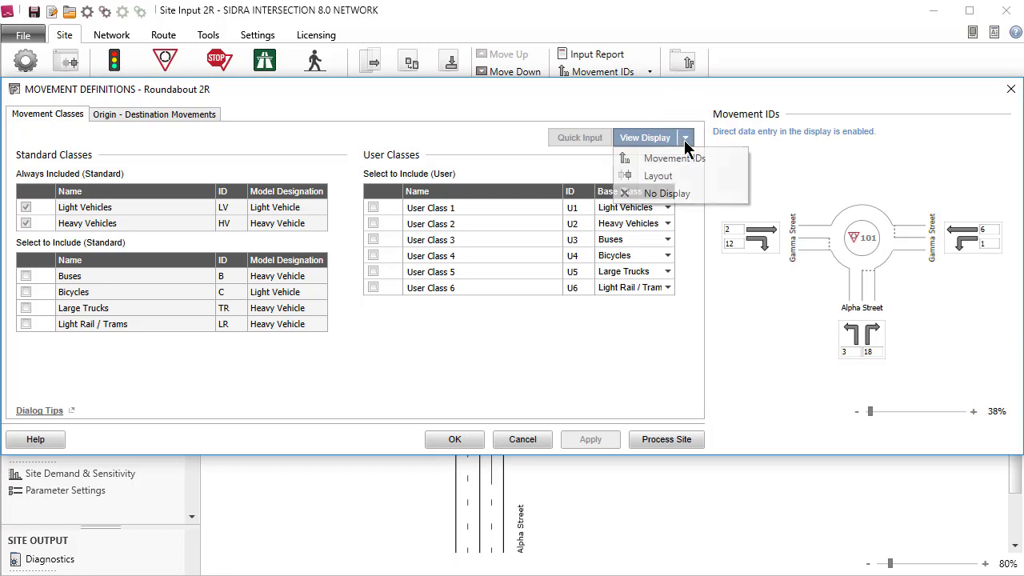
left_click(700, 194)
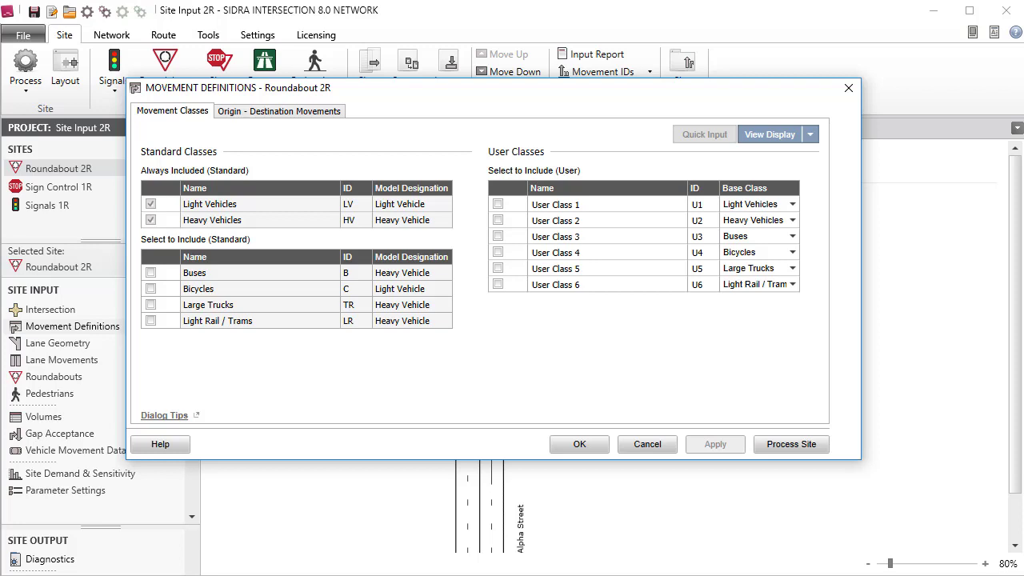
Include Buses as a standard movement class and User Class 1 as Taxis with the ID TX.
left_click(151, 273)
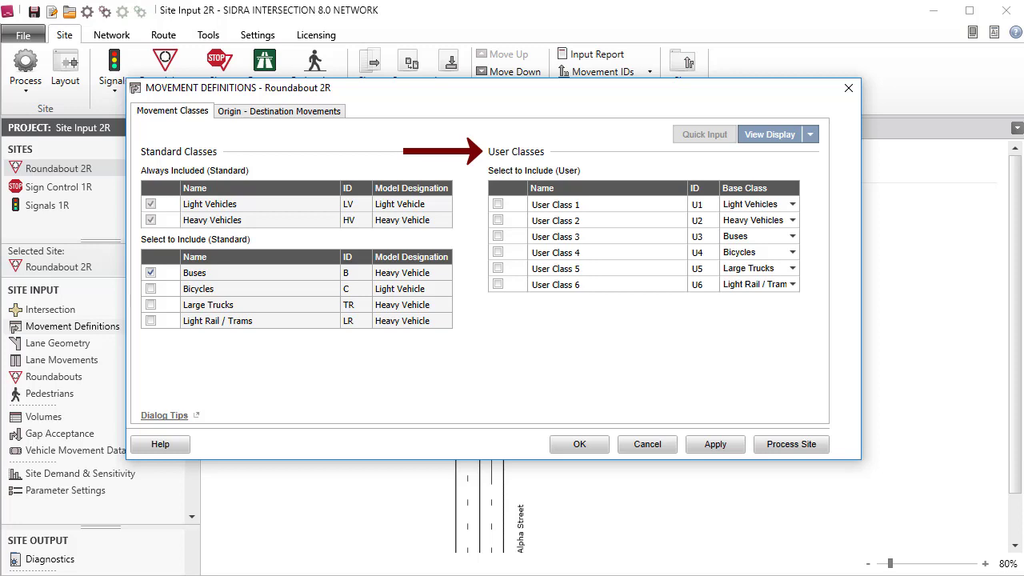
left_click(497, 204)
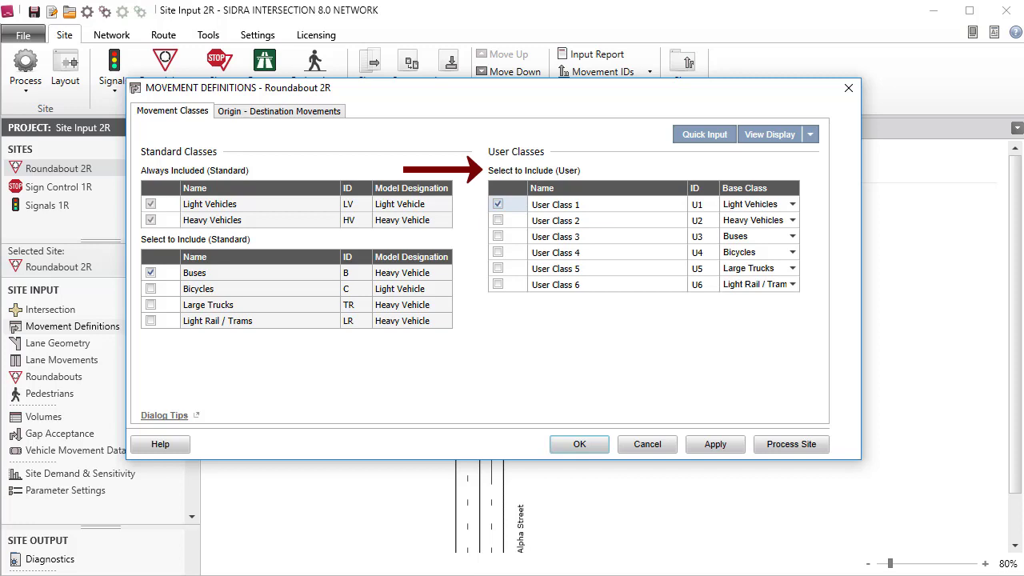
left_click(555, 204)
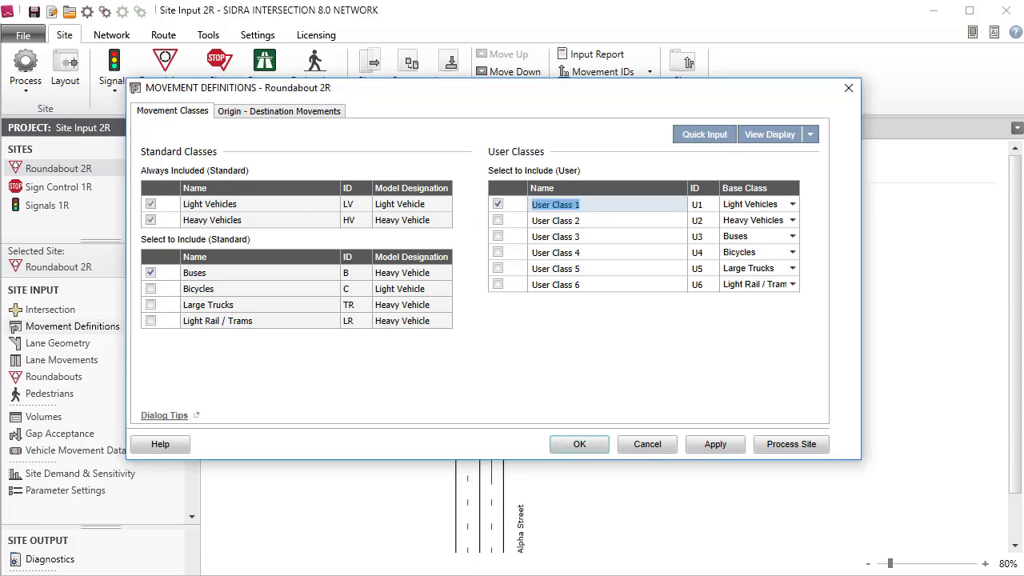
type("Taxis")
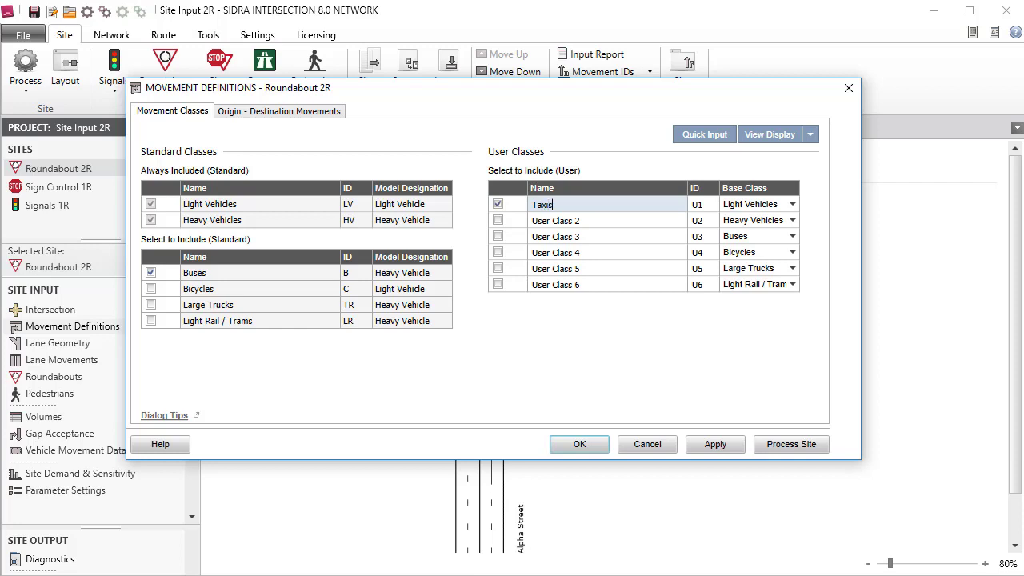
key("Tab")
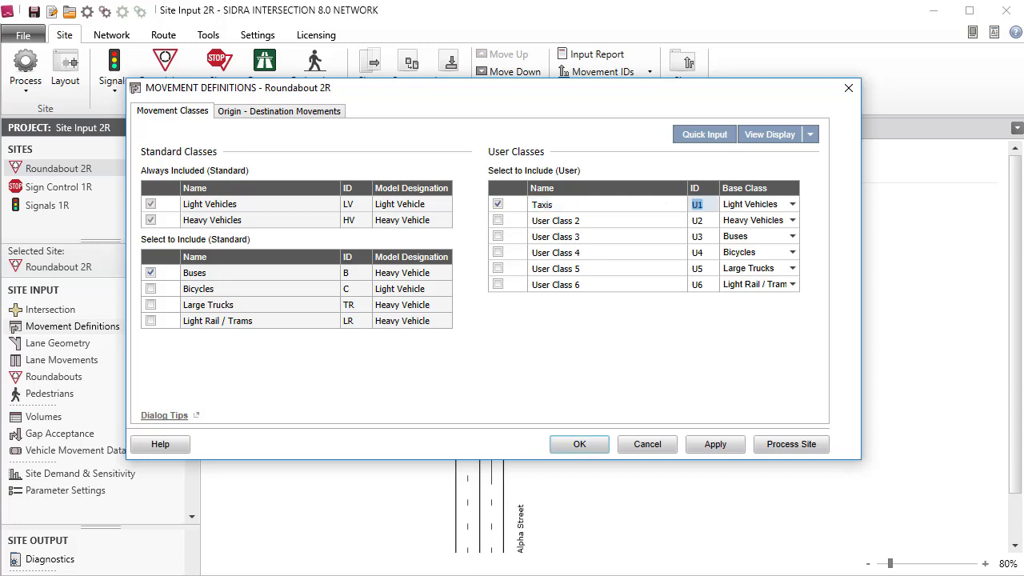
type("TX")
key("Return")
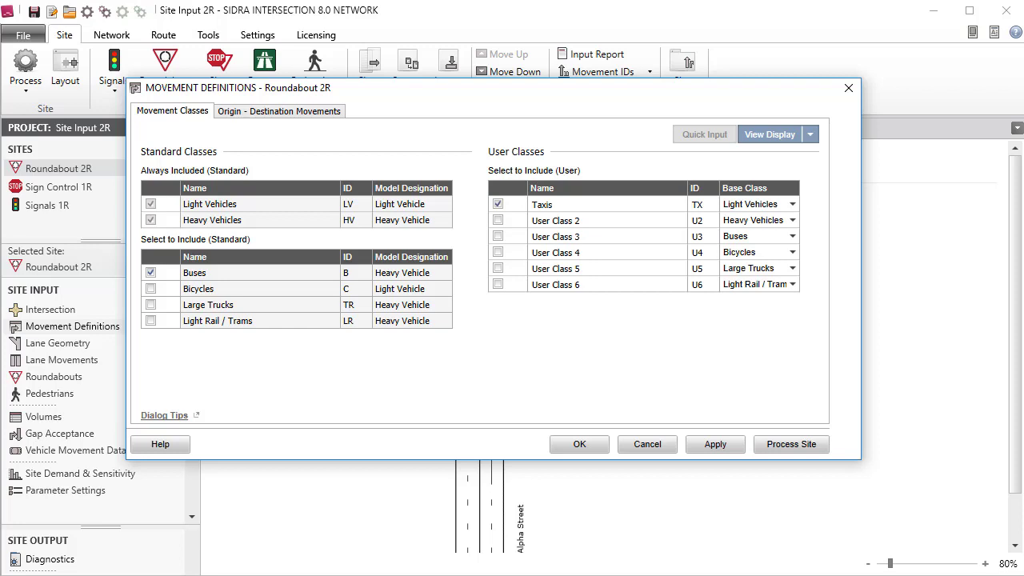
Review the origin-destination movements of the west, east and south approaches.
left_click(280, 110)
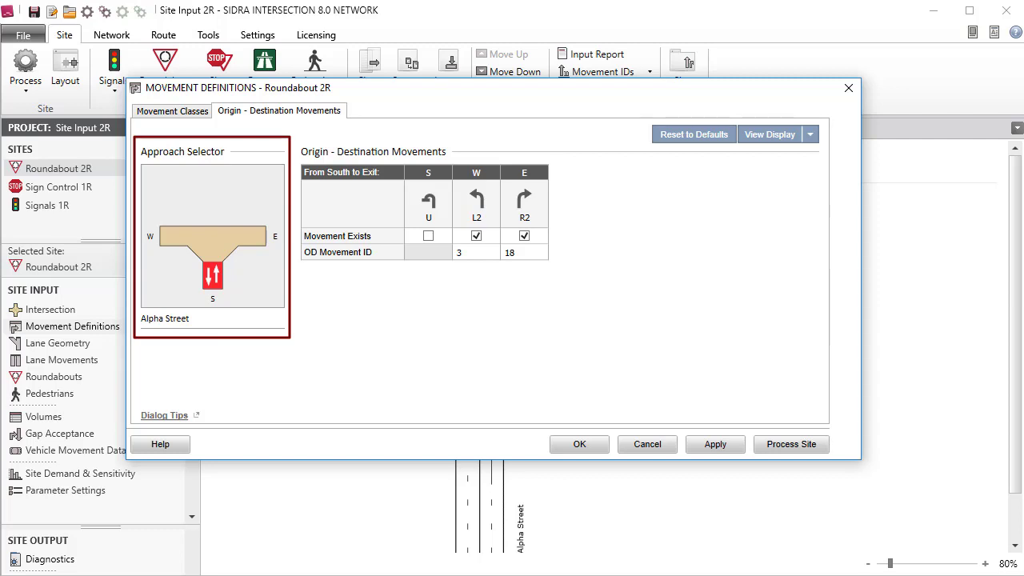
left_click(171, 234)
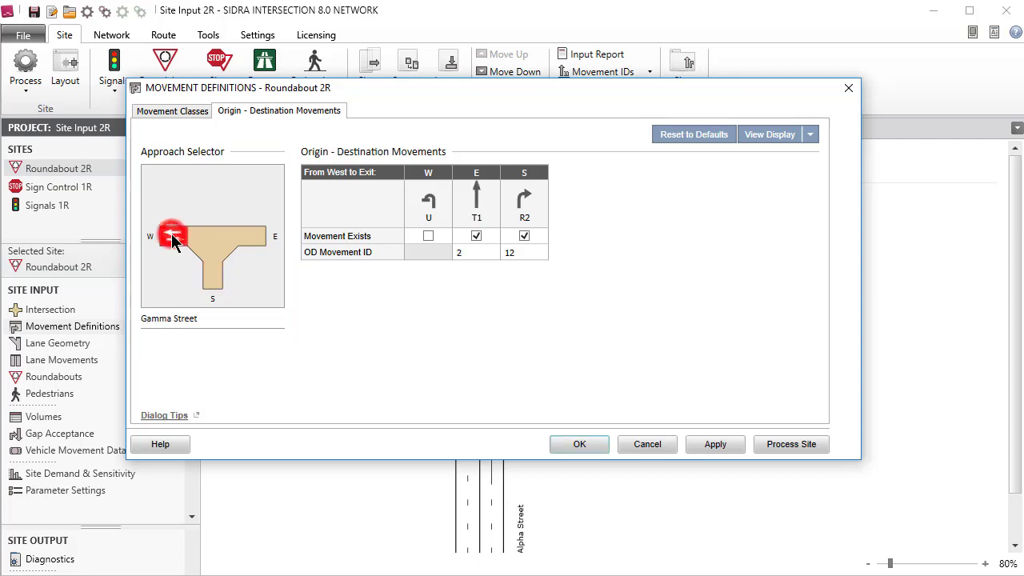
left_click(252, 236)
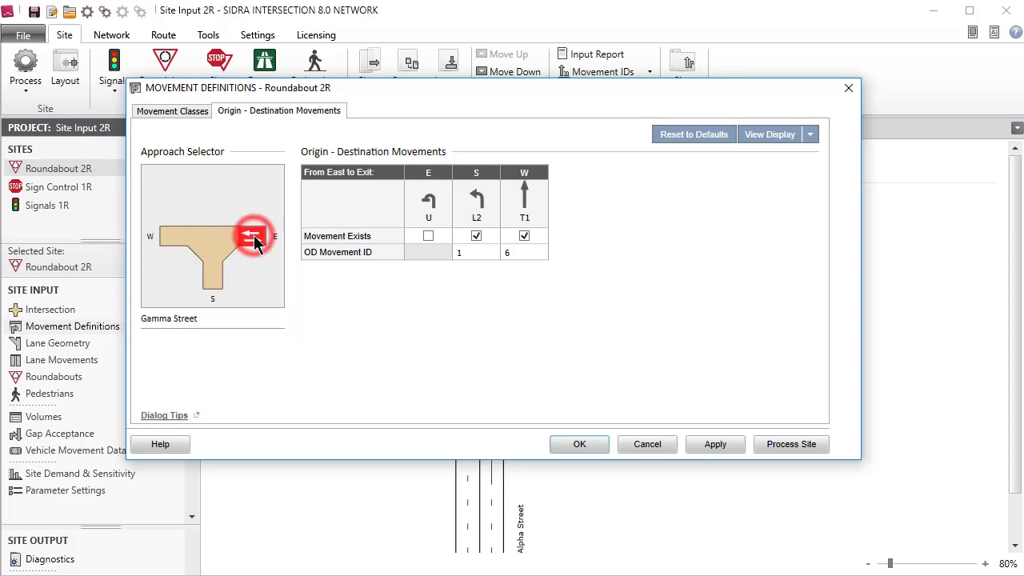
left_click(214, 280)
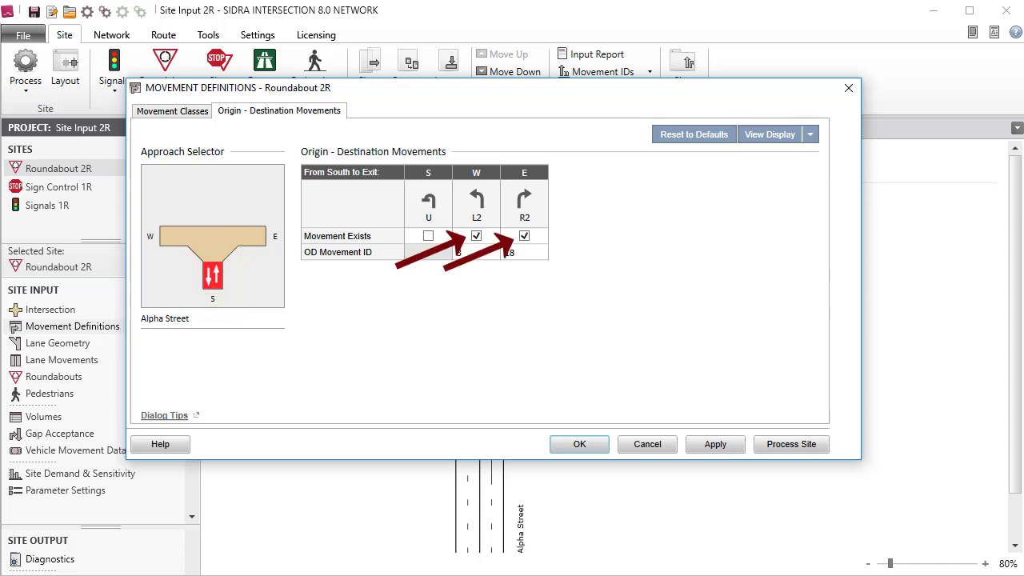
Add the U-turn movement on the east approach of Gamma Street, view the layout alongside, and accept the movement definitions.
left_click(252, 238)
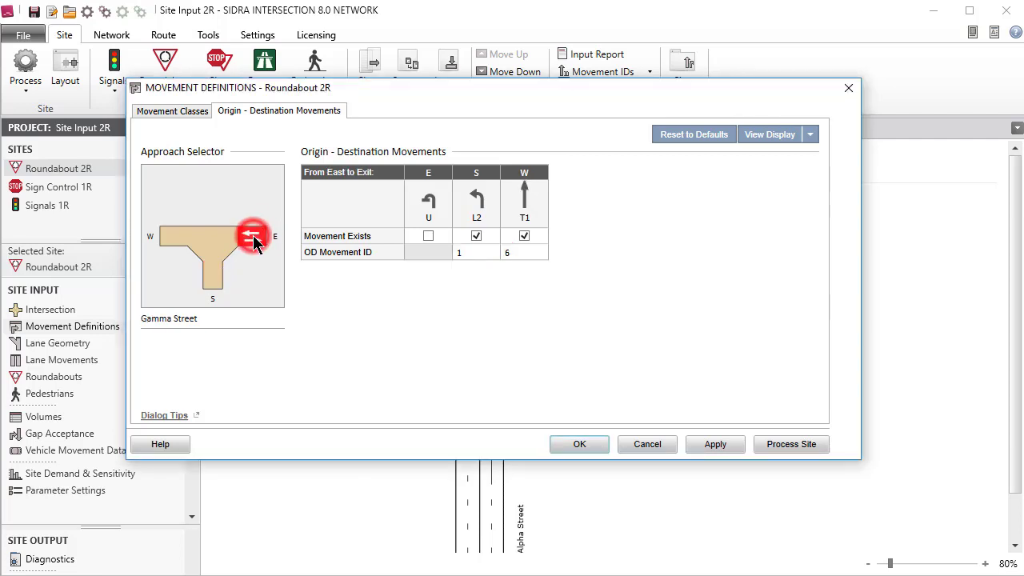
left_click(429, 237)
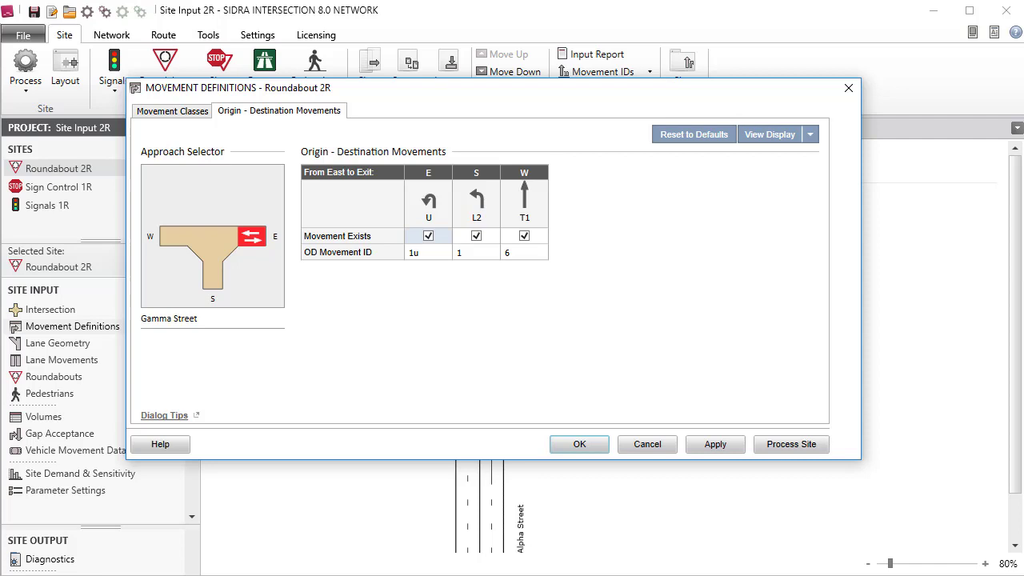
left_click(795, 137)
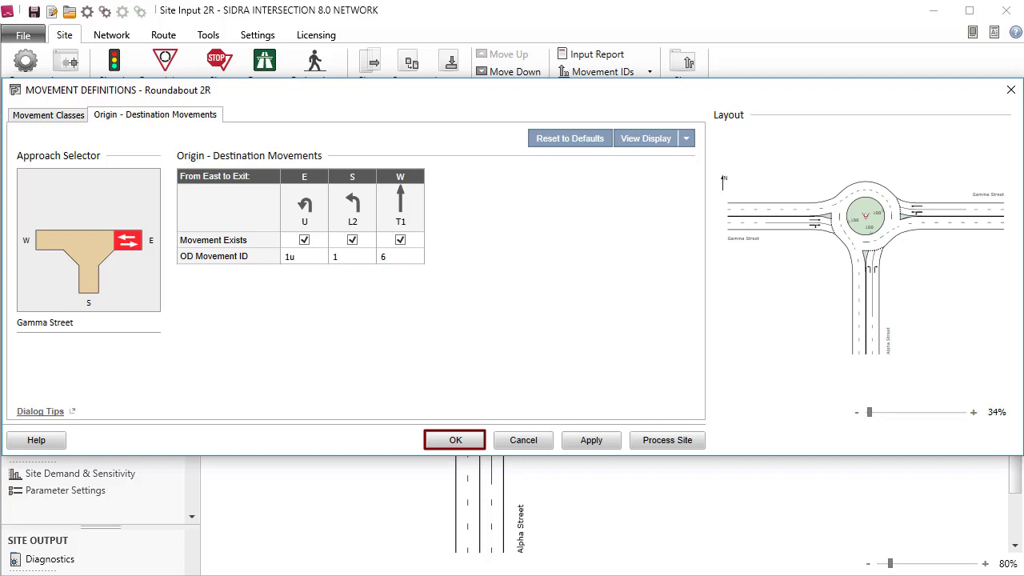
left_click(469, 436)
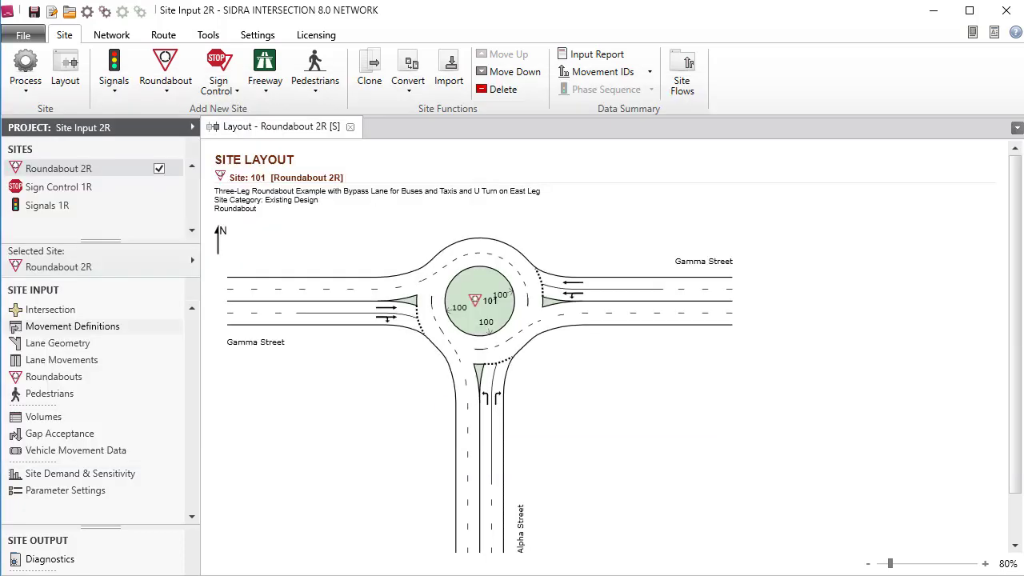
Display the Roundabout 2R movement IDs for all movement classes.
left_click(651, 74)
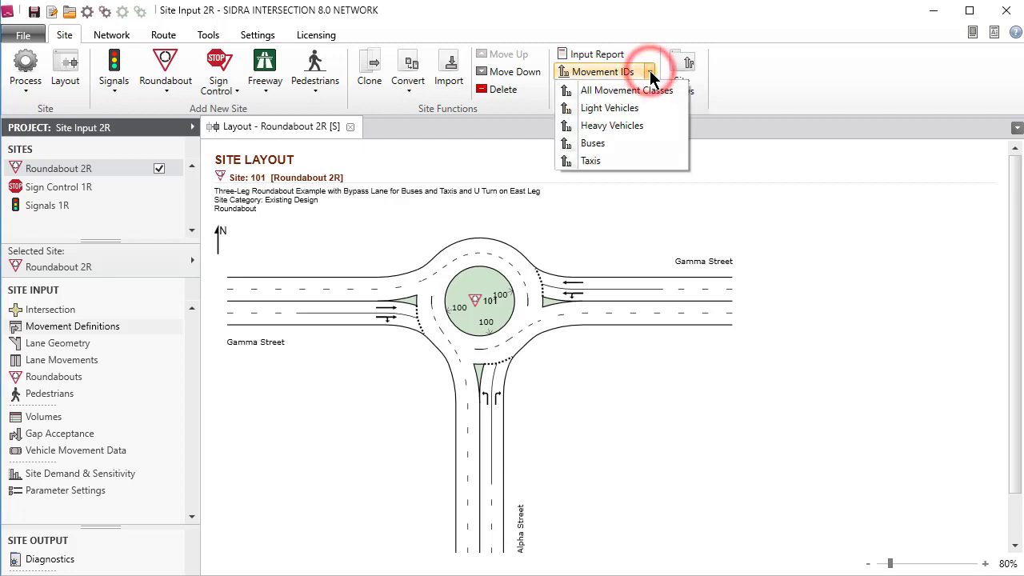
left_click(653, 95)
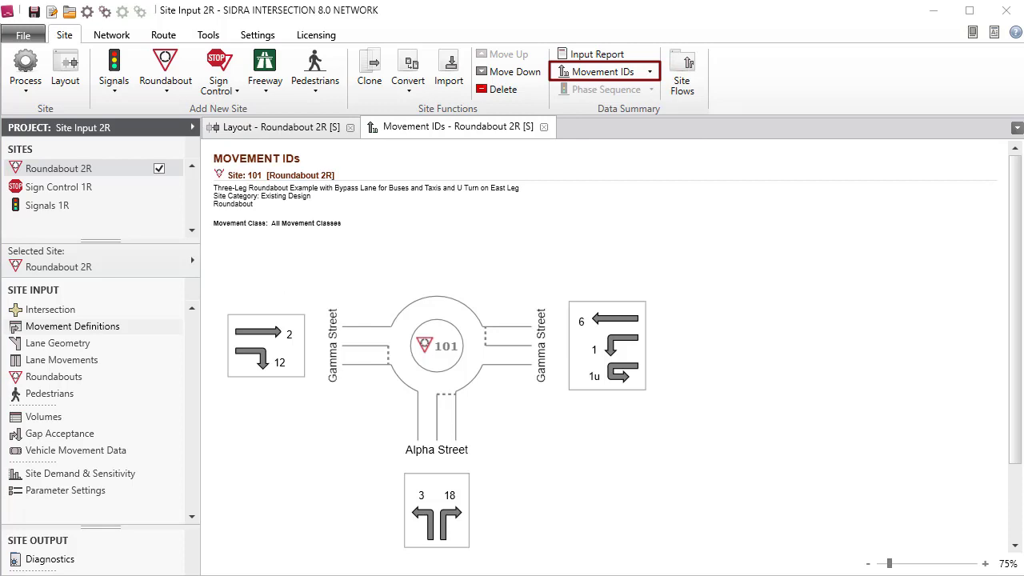
Save the project and close the Movement IDs and site layout displays.
left_click(34, 12)
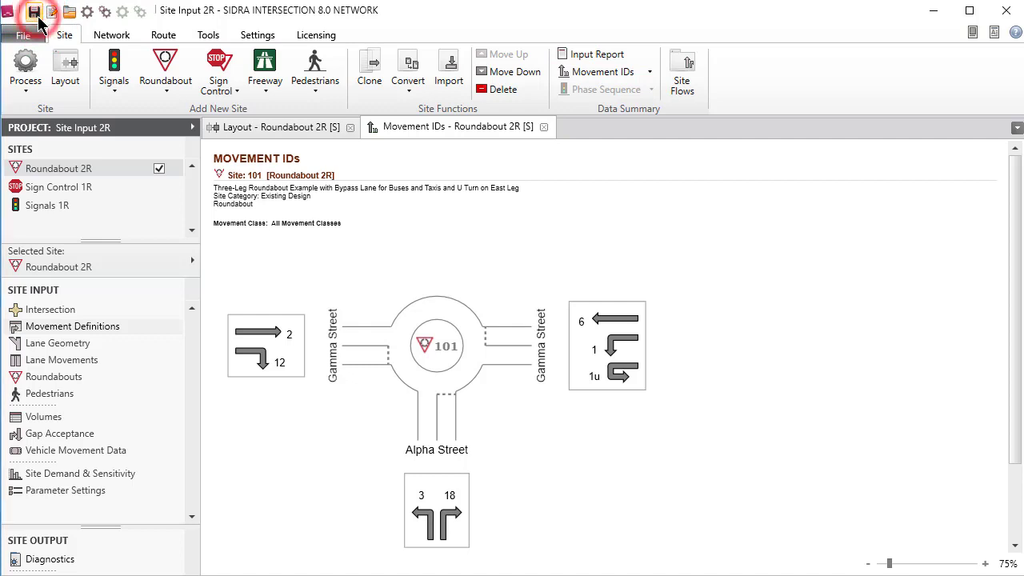
left_click(544, 128)
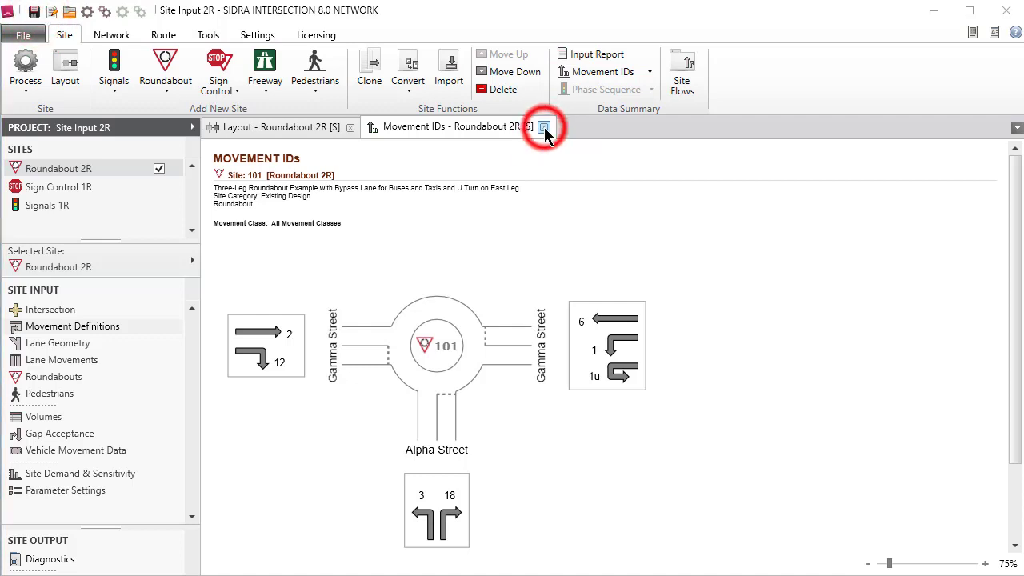
left_click(350, 127)
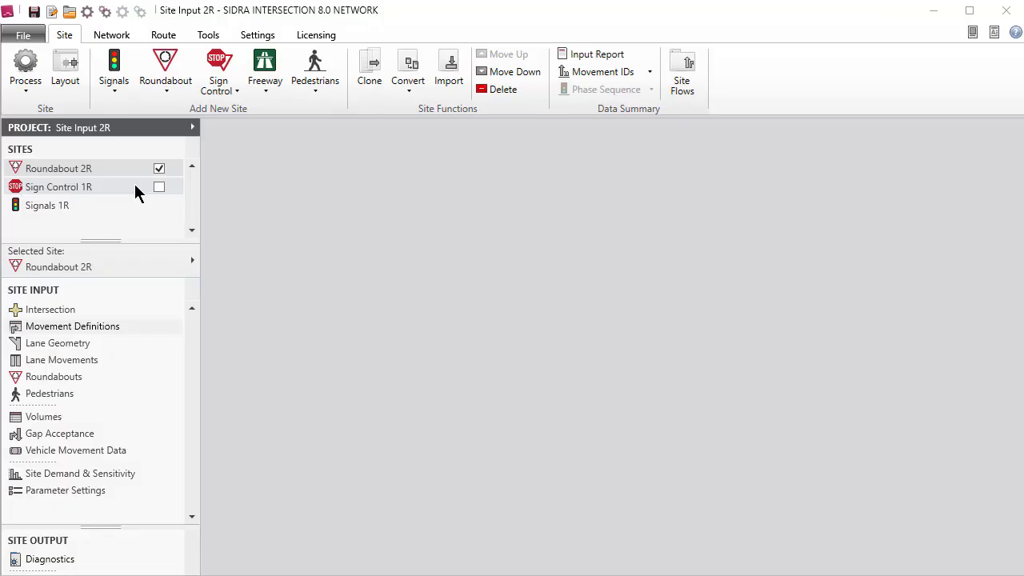
Rename the Sign Control 1R site as Sign Control 2R and save the project.
left_click(134, 187)
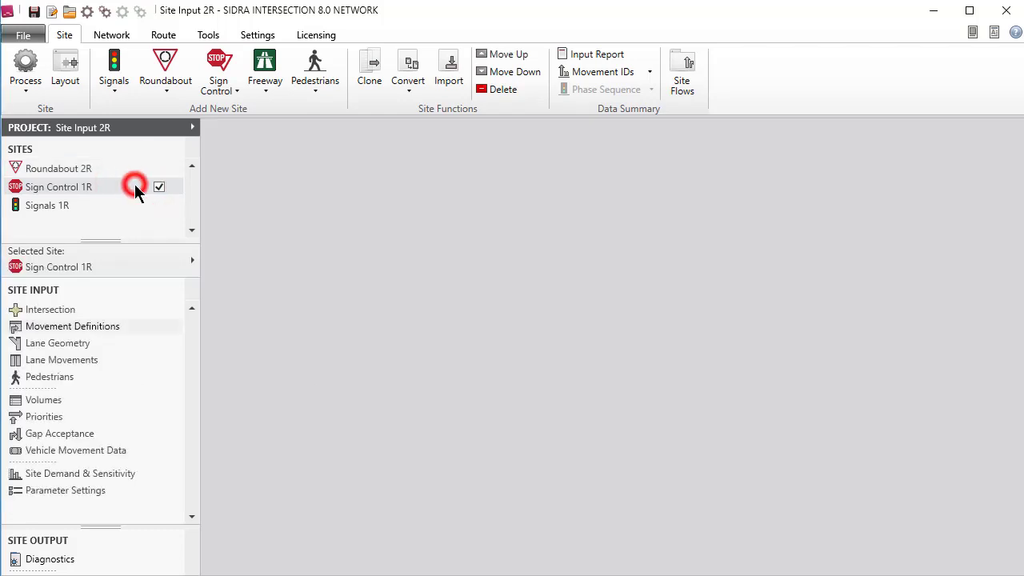
right_click(135, 187)
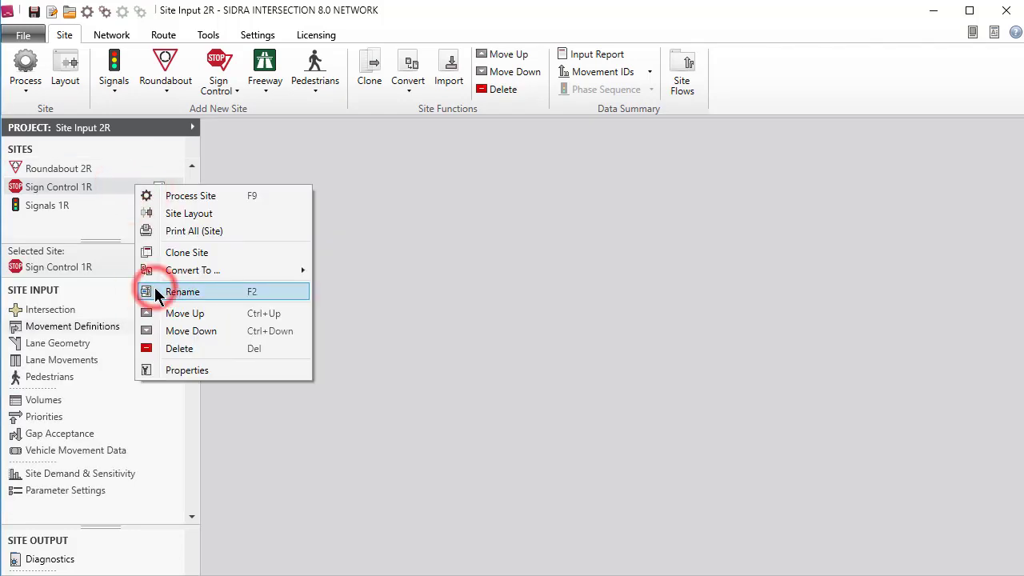
left_click(183, 292)
type("Sign Contro")
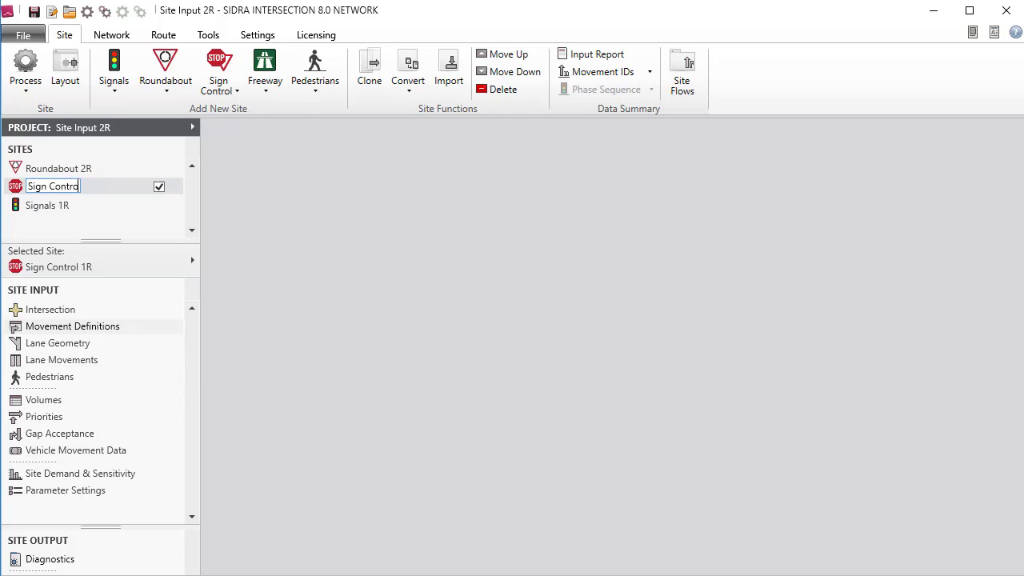
type("l 2R")
key("Return")
left_click(38, 16)
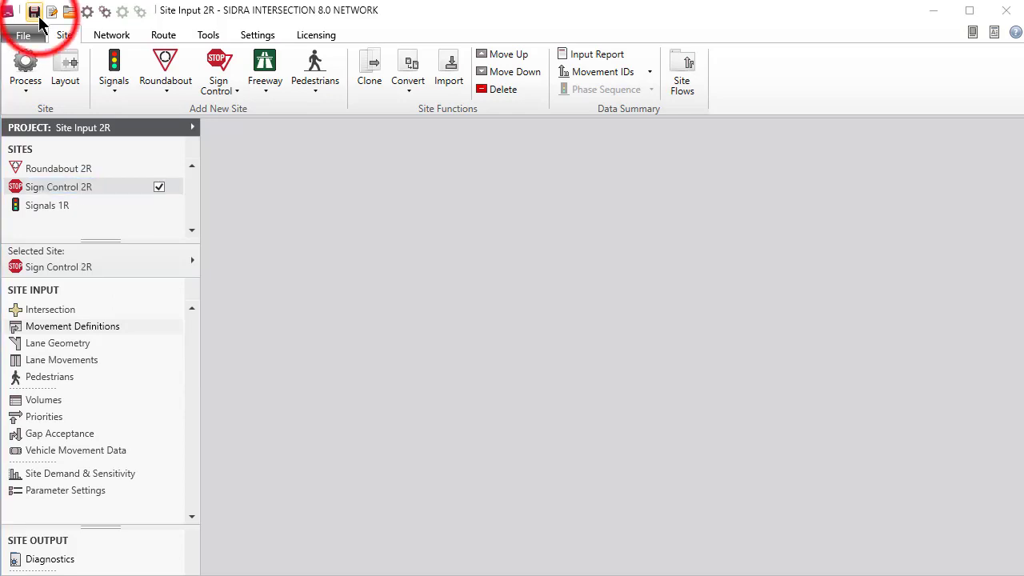
Display the Sign Control 2R site layout and include Large Trucks in the site's movement classes.
left_click(77, 91)
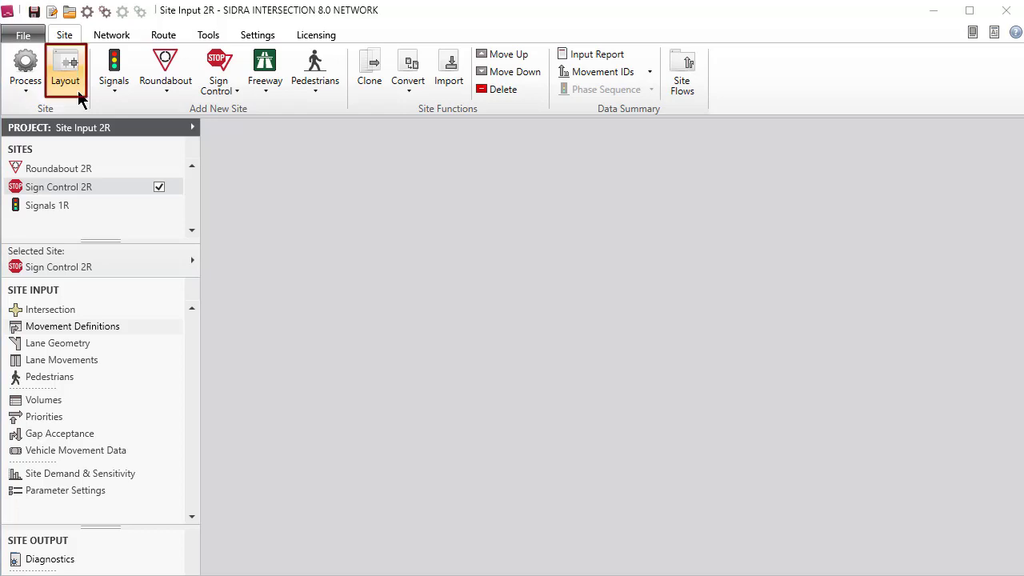
left_click(78, 90)
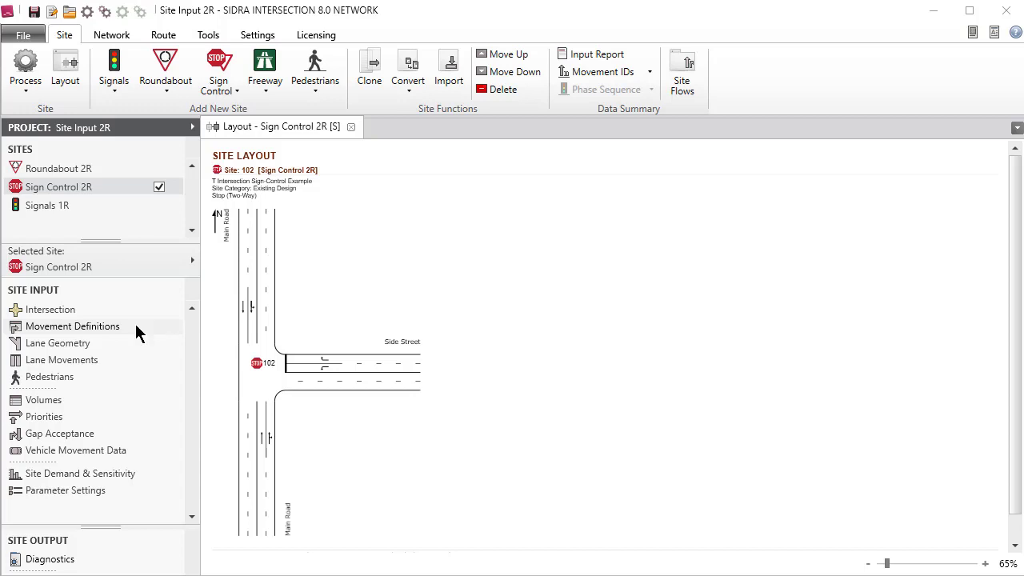
left_click(136, 326)
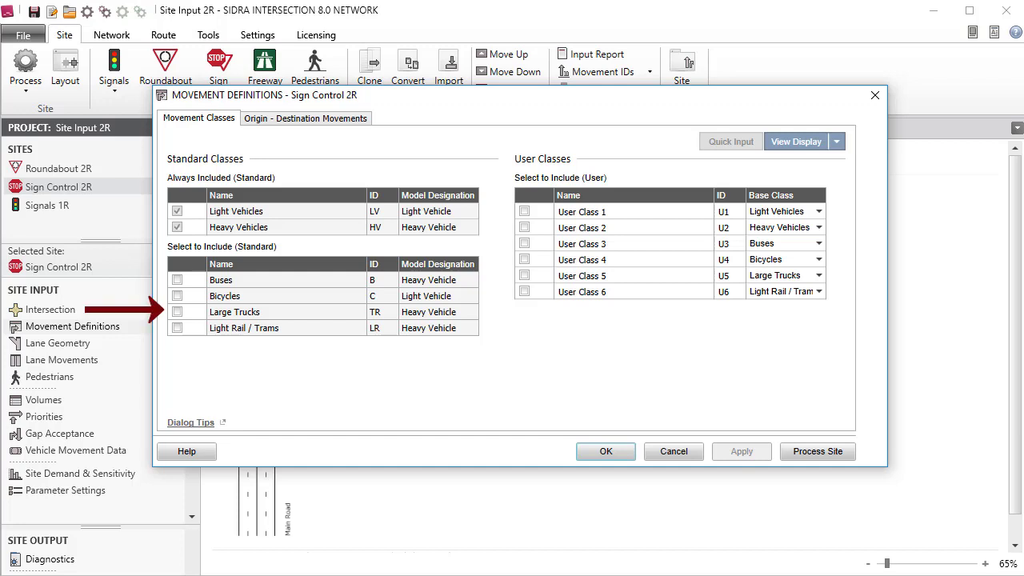
left_click(178, 312)
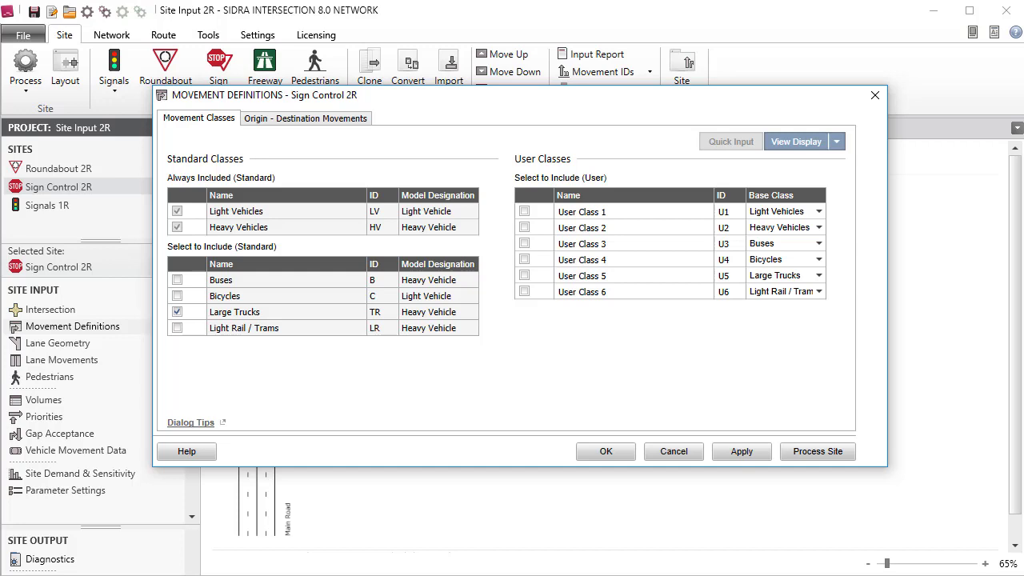
Review the south approach's origin-destination movements, accept the Sign Control 2R movement definitions, and close the site layout.
key("ctrl+Tab")
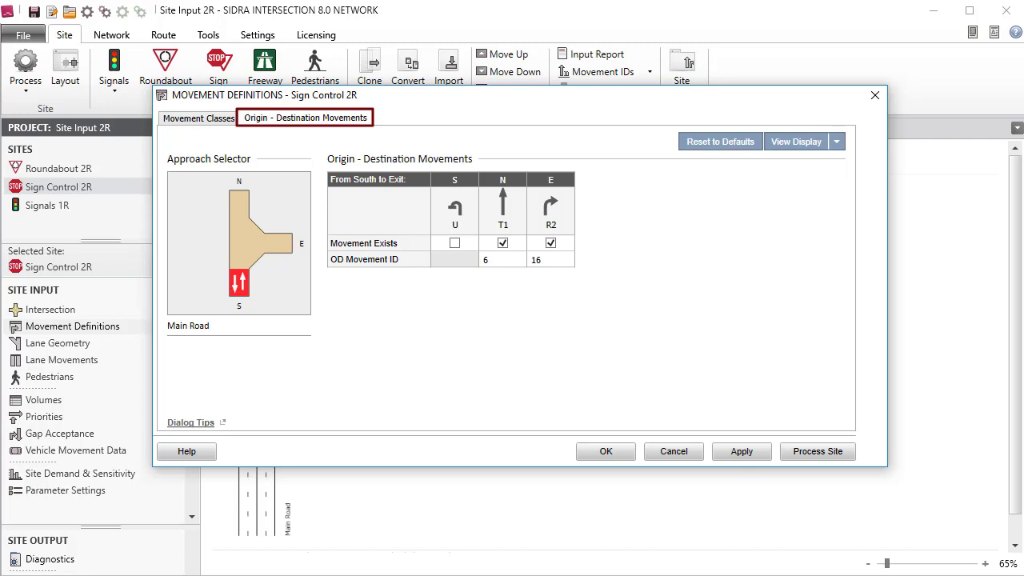
left_click(624, 458)
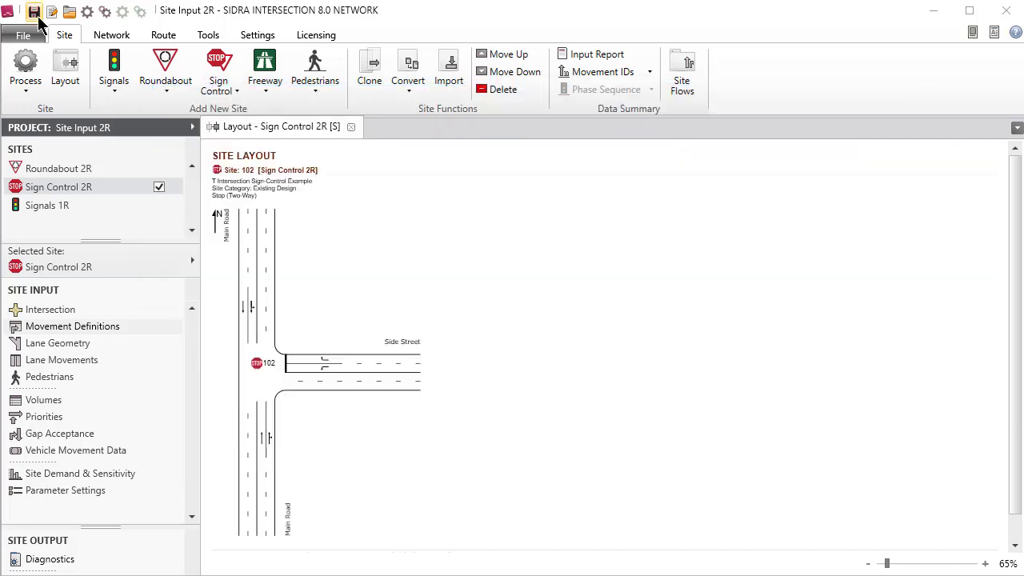
left_click(351, 128)
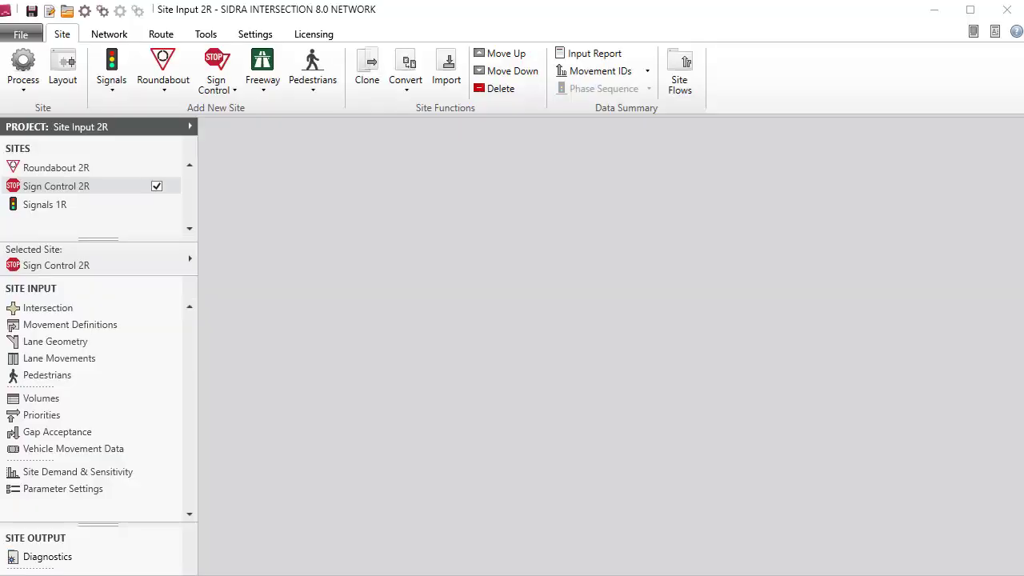
Display the Signals 1R site layout, rename the site as Signals 2R, and save the project.
left_click(120, 204)
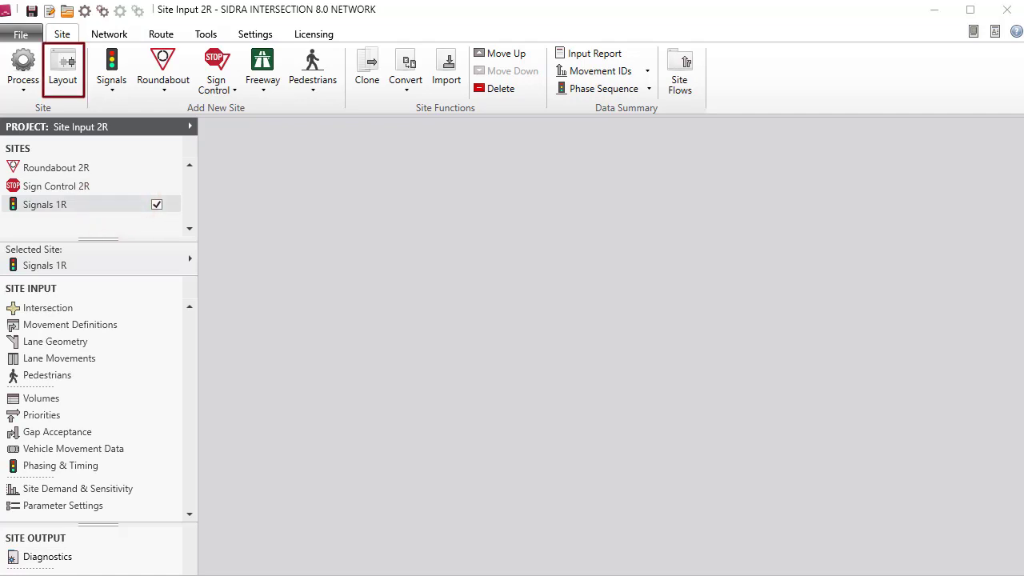
left_click(72, 88)
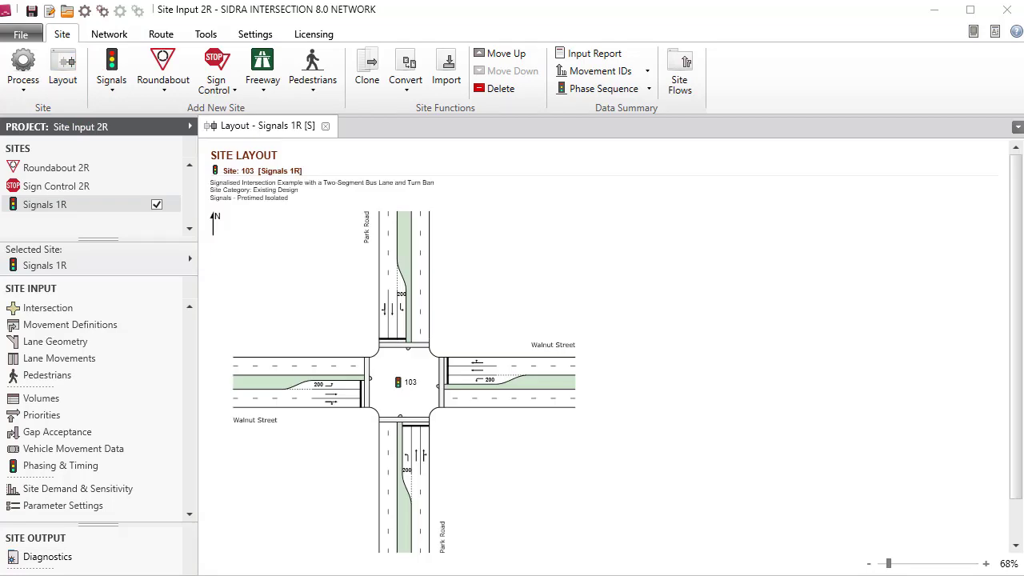
right_click(124, 205)
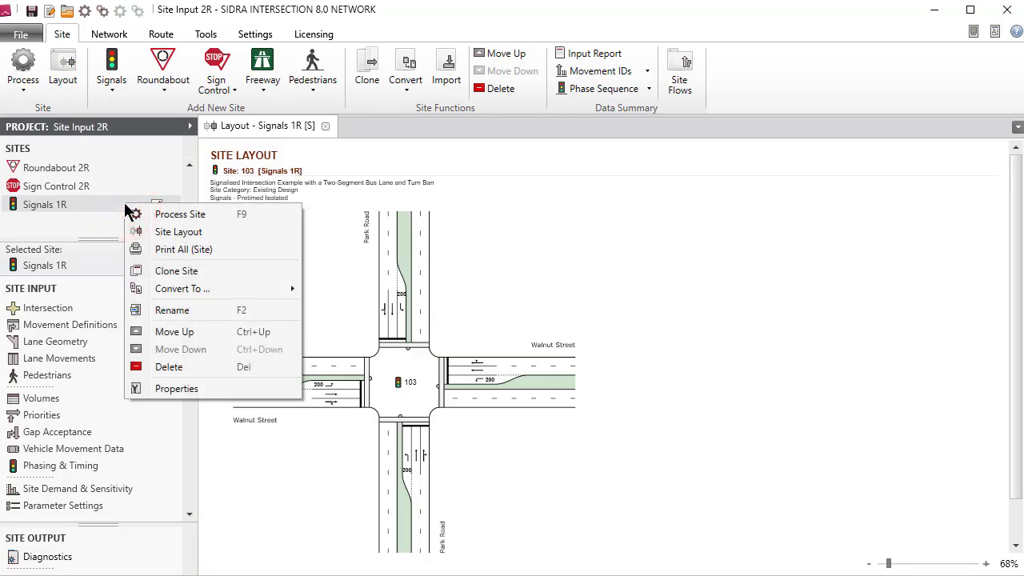
left_click(144, 310)
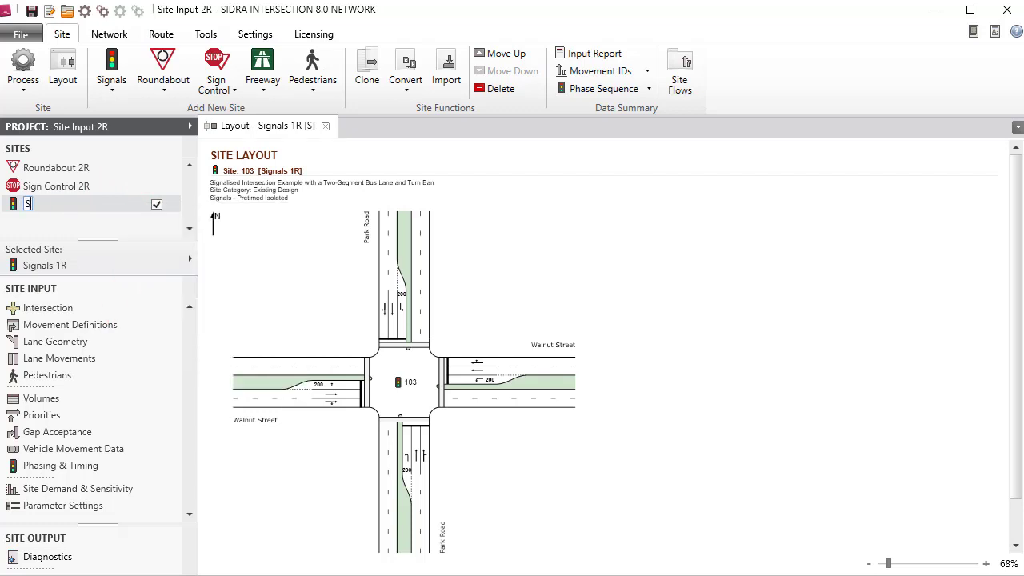
type("Signals 2R")
key("Return")
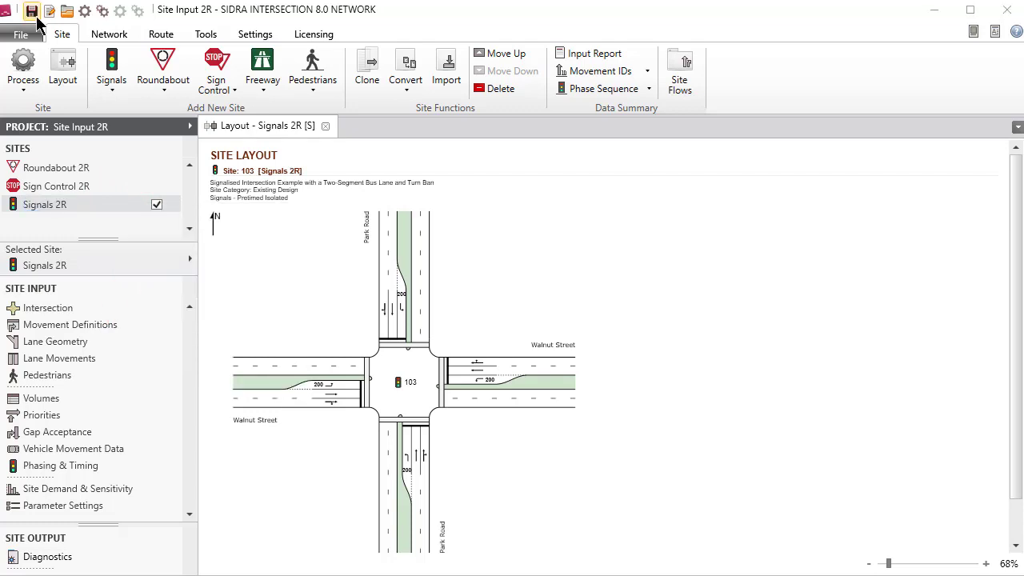
left_click(35, 15)
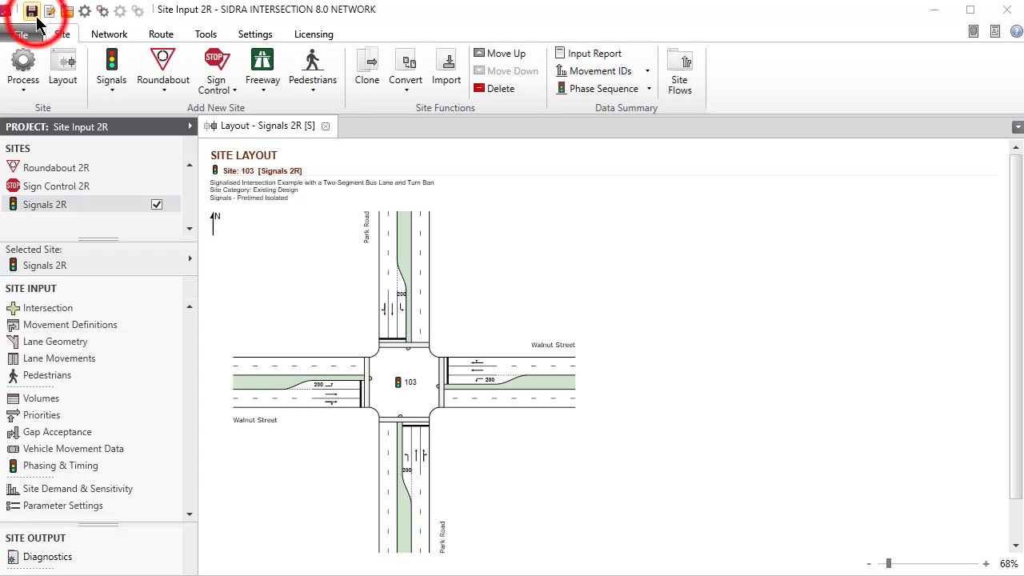
Include Buses in the Signals 2R movement classes and show the Movement IDs display alongside the definitions.
left_click(129, 322)
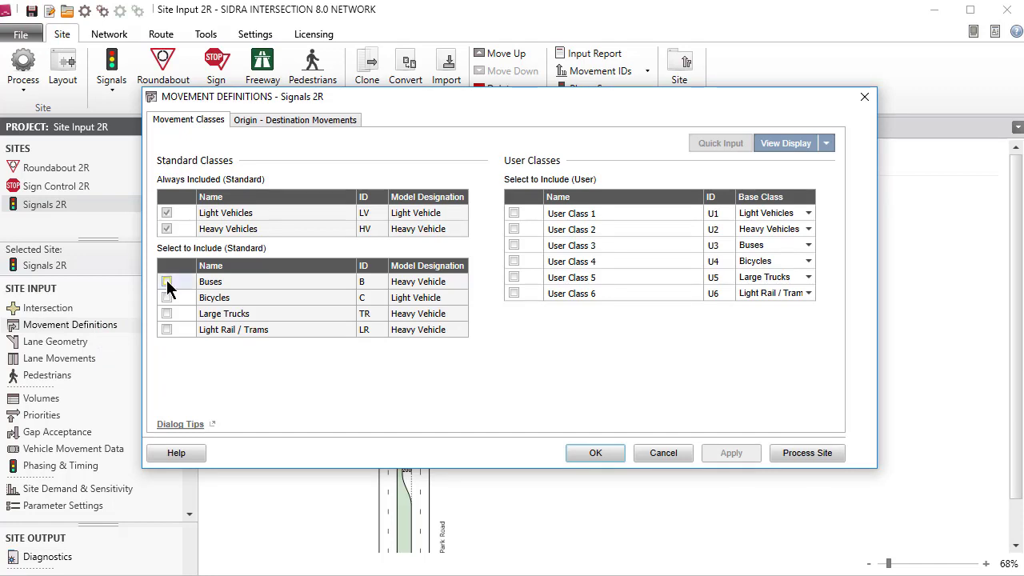
left_click(166, 283)
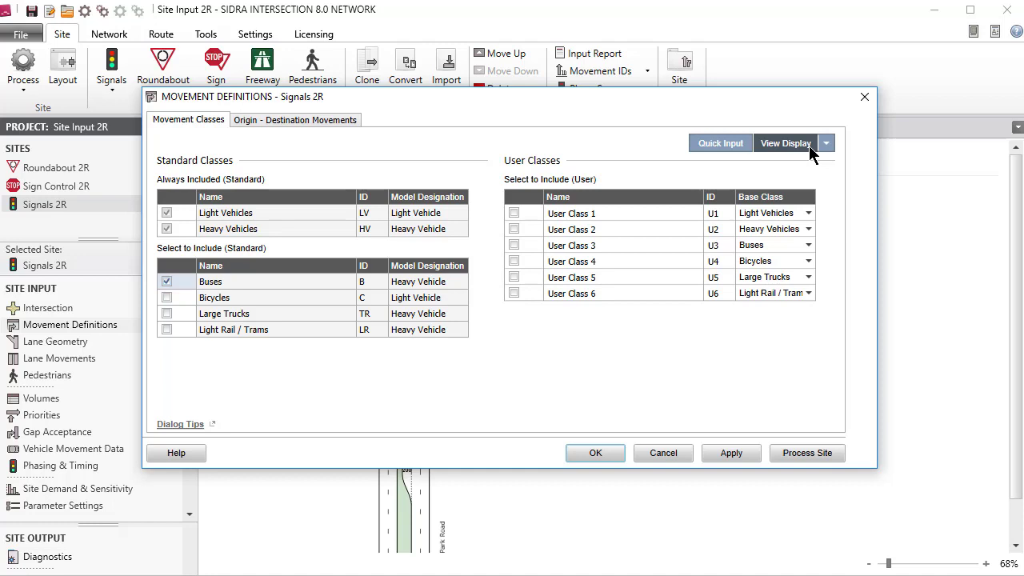
left_click(810, 148)
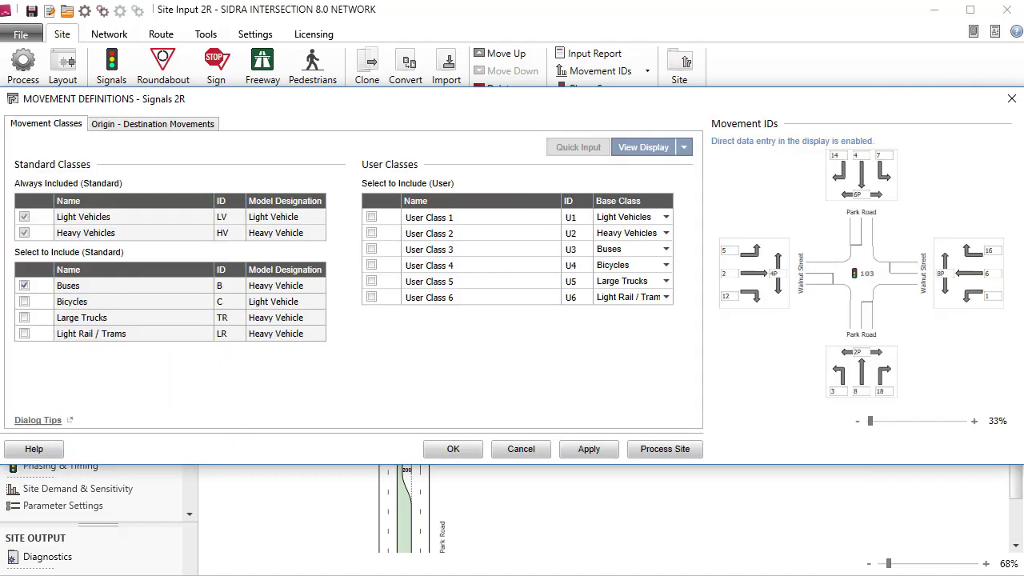
Remove the L2 left-turn movement from the south approach of Park Road to the west exit, accept the definitions, and save the project.
left_click(153, 124)
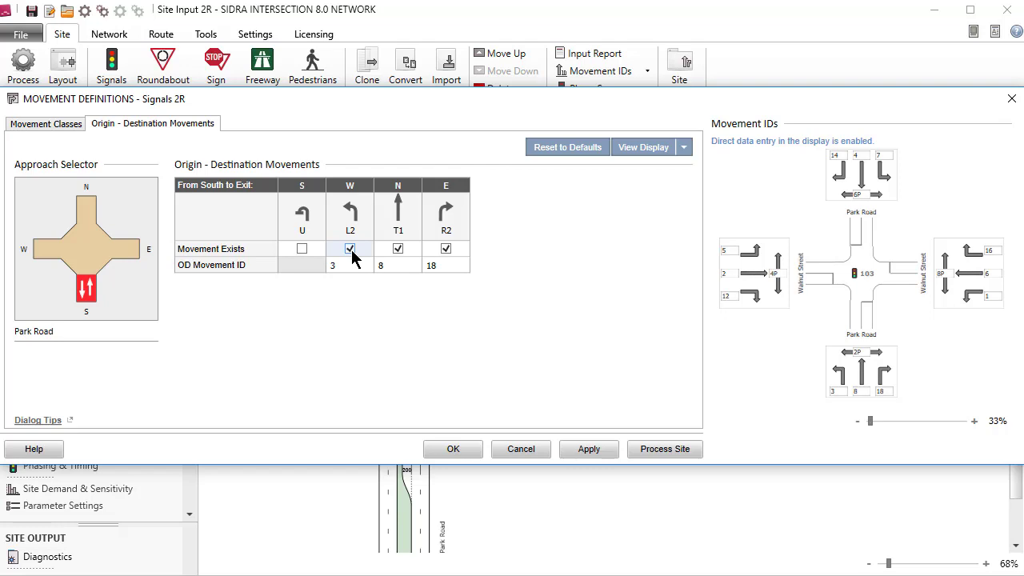
left_click(349, 249)
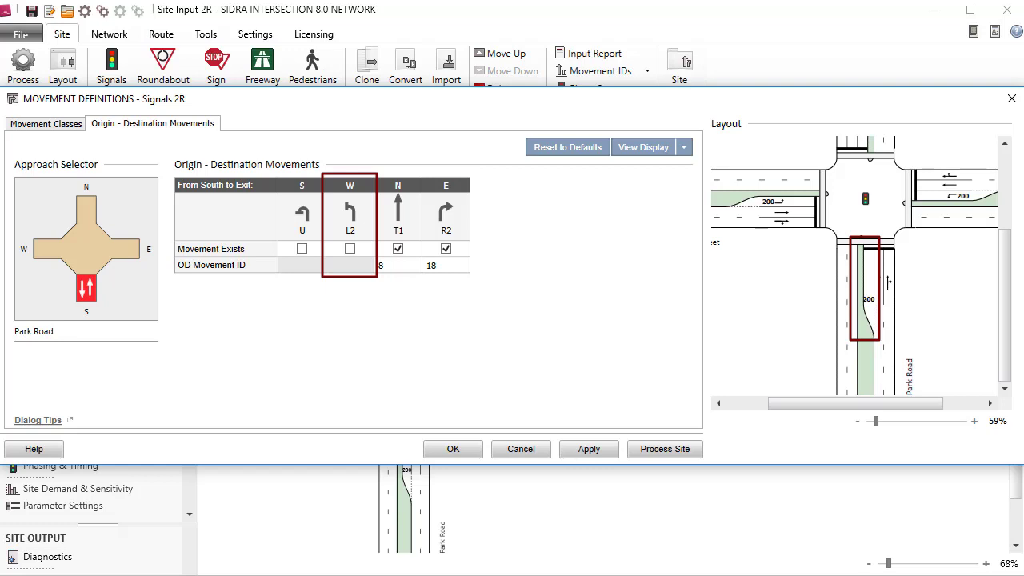
left_click(468, 451)
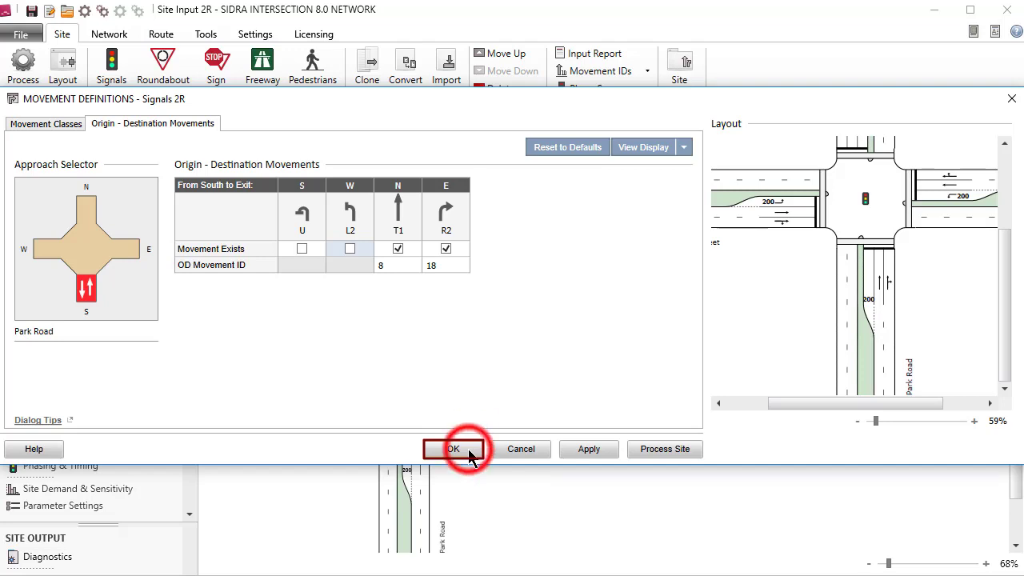
left_click(32, 11)
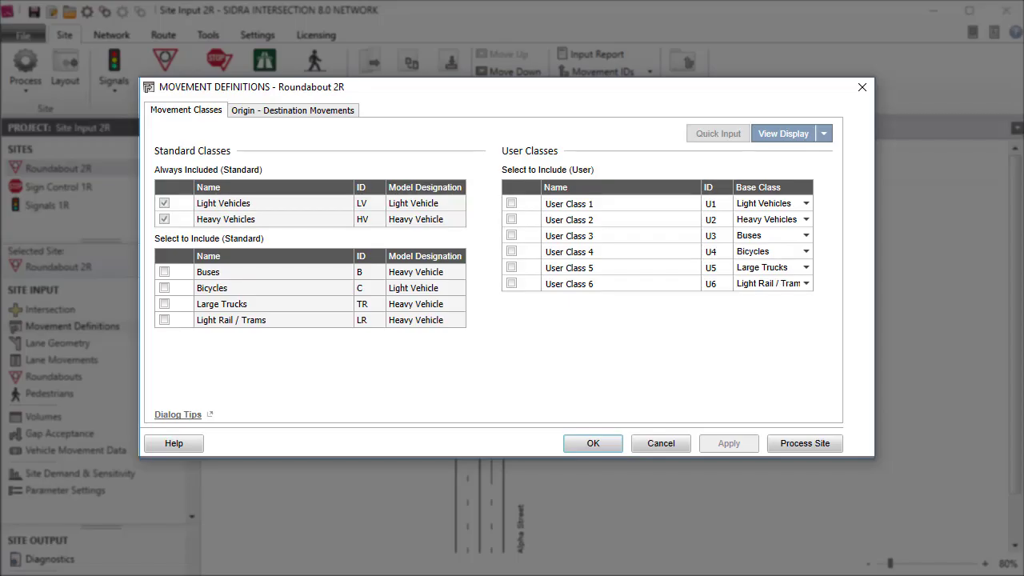